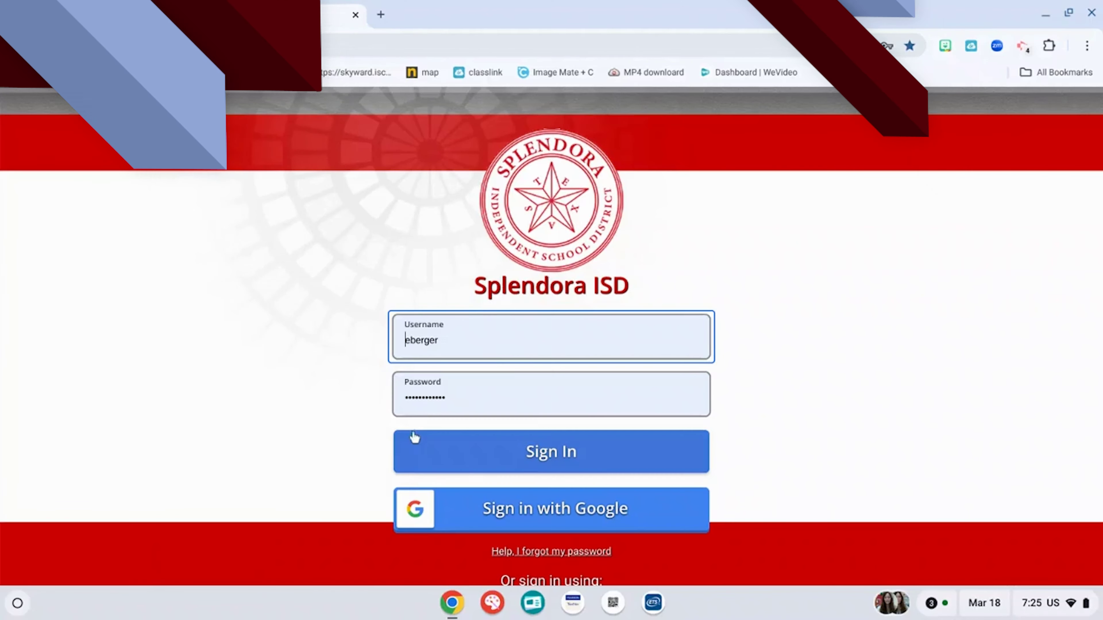
Sign in to the Splendora ISD portal with the district username and password
left_click(414, 435)
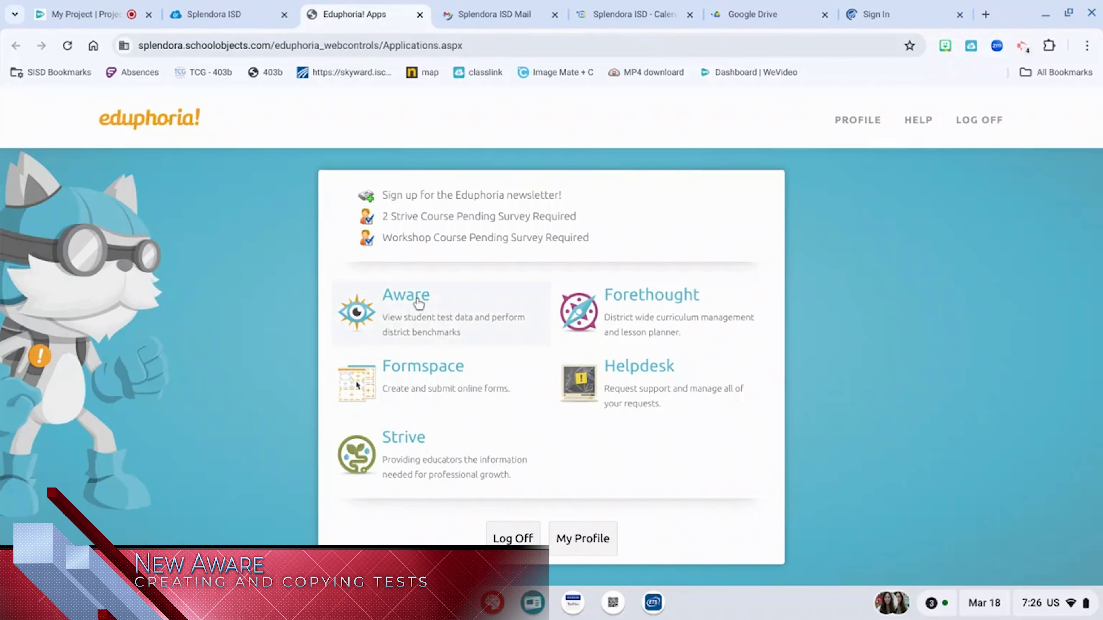
Open Aware from the Eduphoria Apps page and show the new-assessment options
left_click(417, 300)
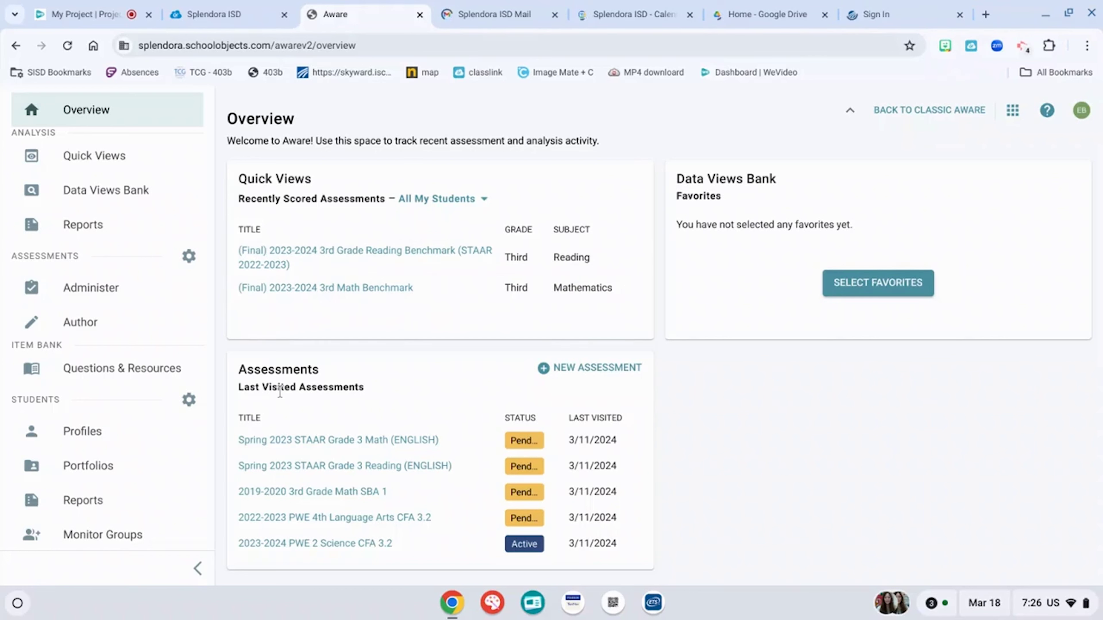
left_click(543, 369)
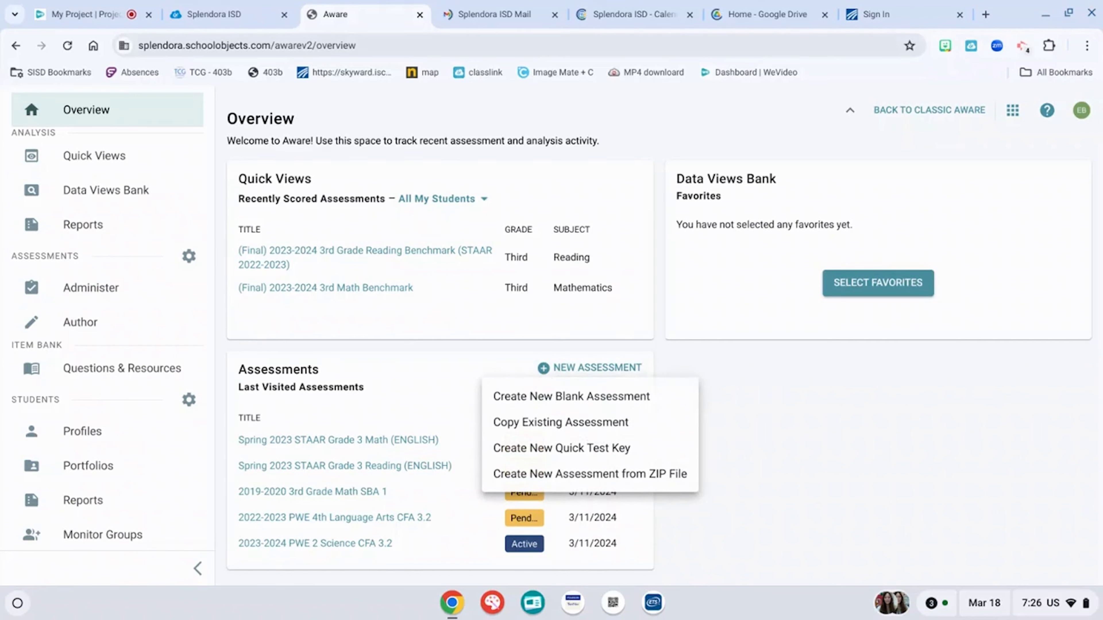
Start a blank standard assessment with subject Mathematics, grade level Third and test type CFA
left_click(549, 396)
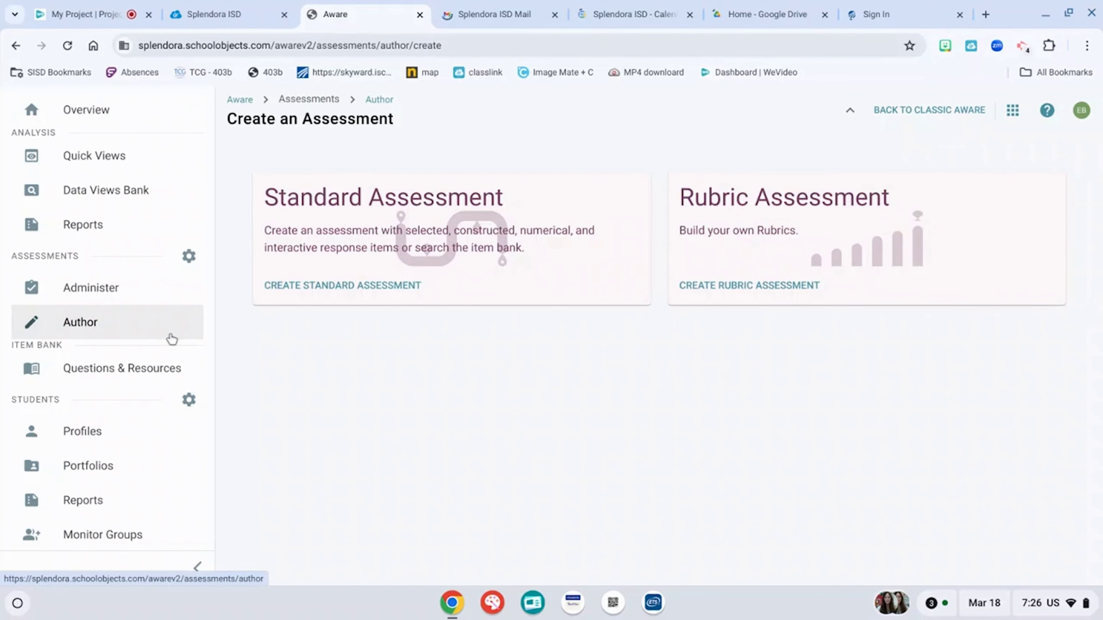
left_click(308, 235)
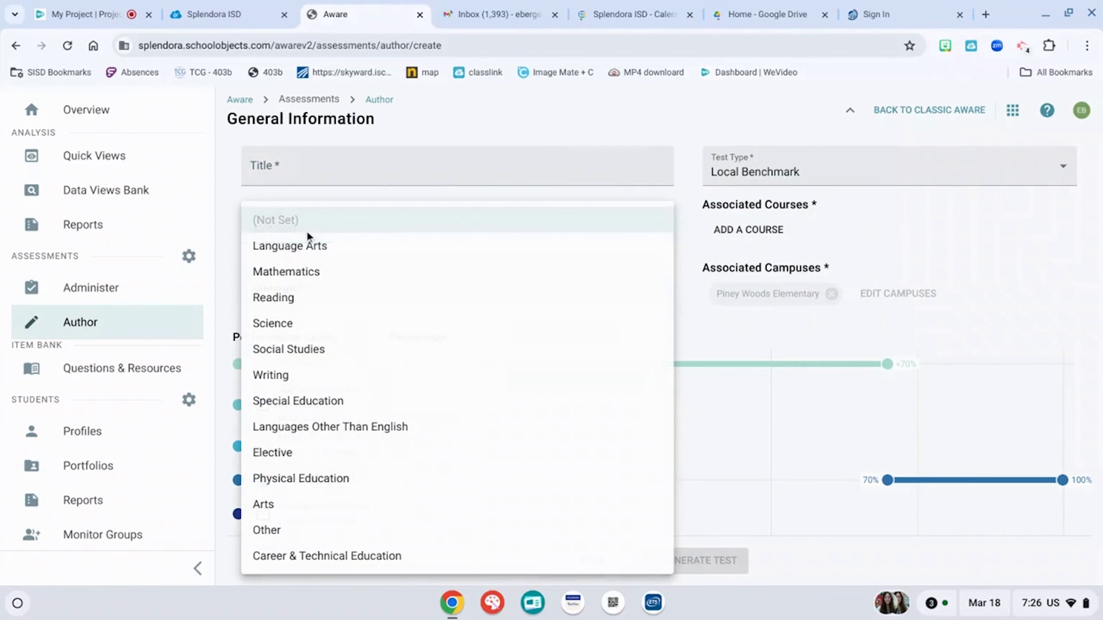
left_click(300, 272)
left_click(298, 286)
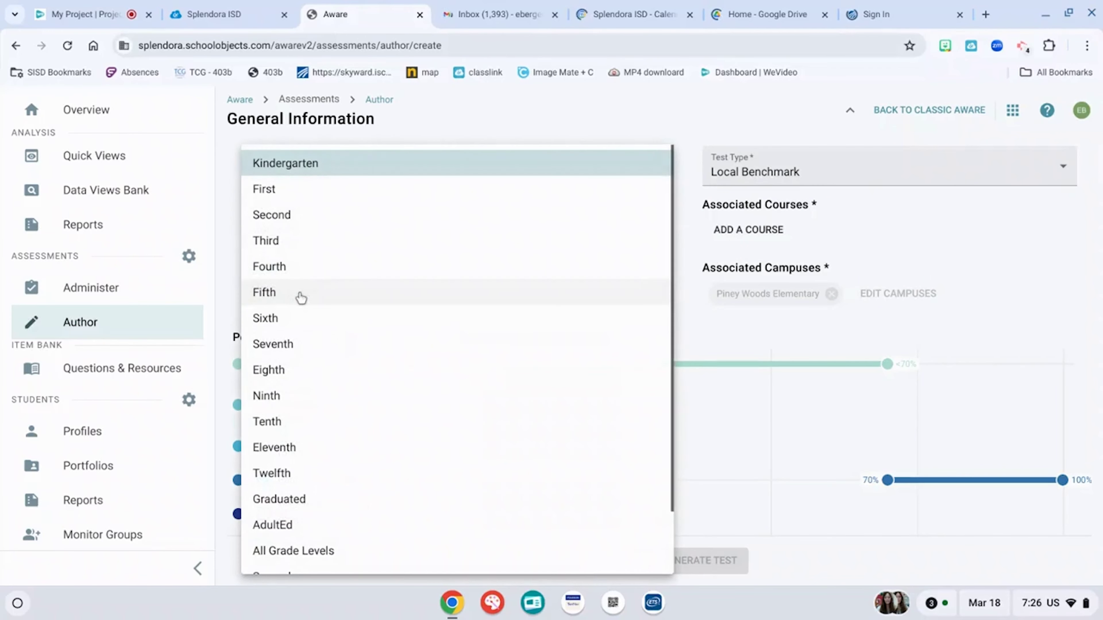
left_click(300, 241)
left_click(839, 168)
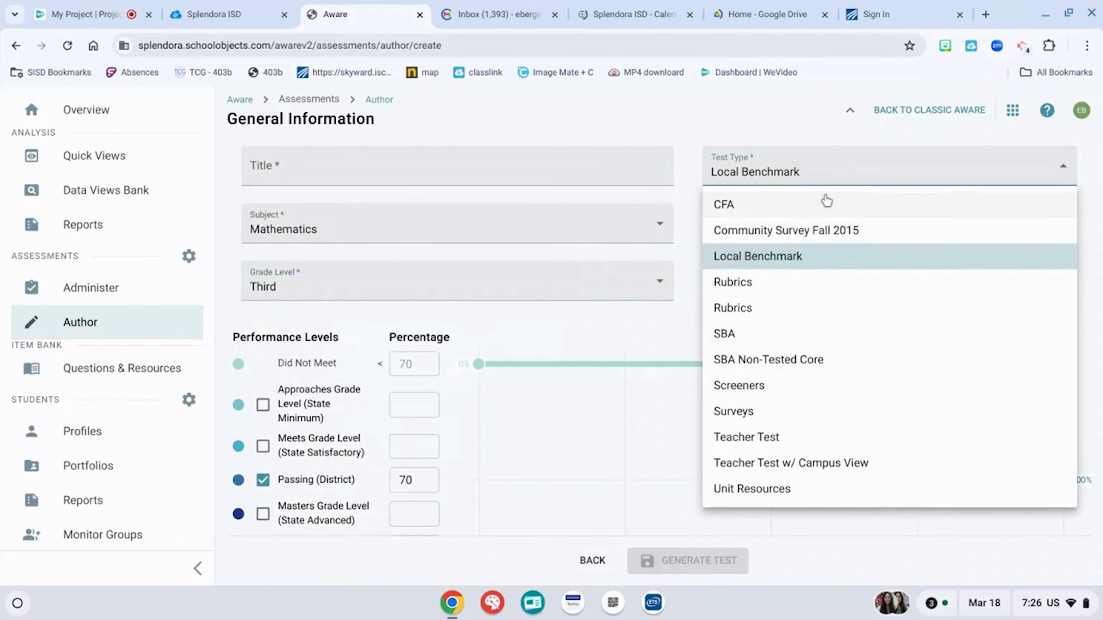
left_click(823, 205)
Attach the Mathematics, Grade 3 course and generate the test
left_click(743, 231)
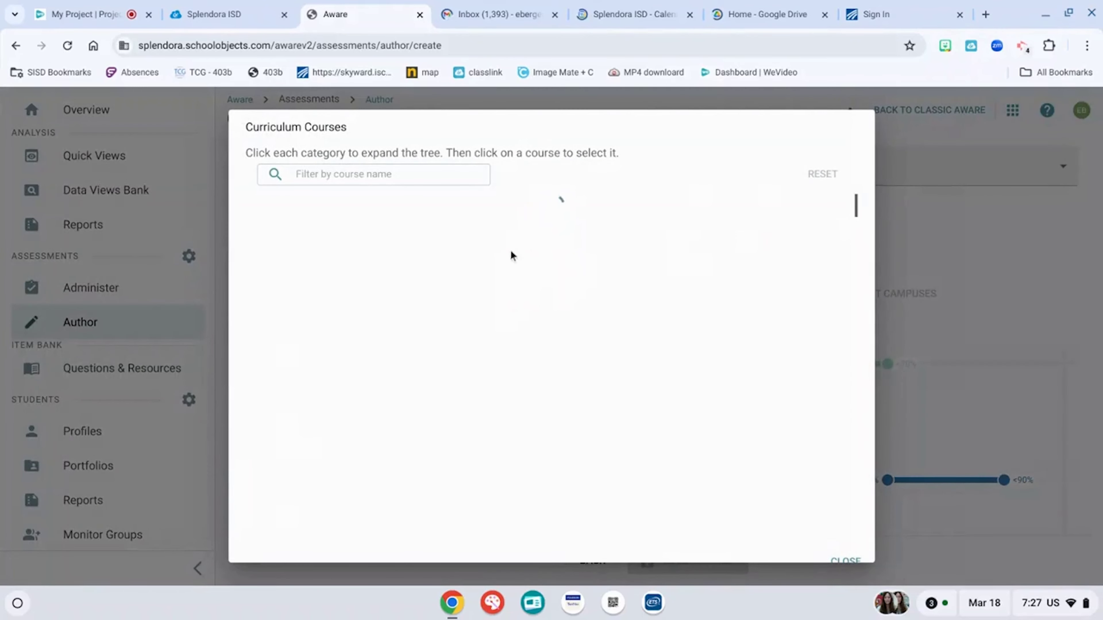
left_click(348, 297)
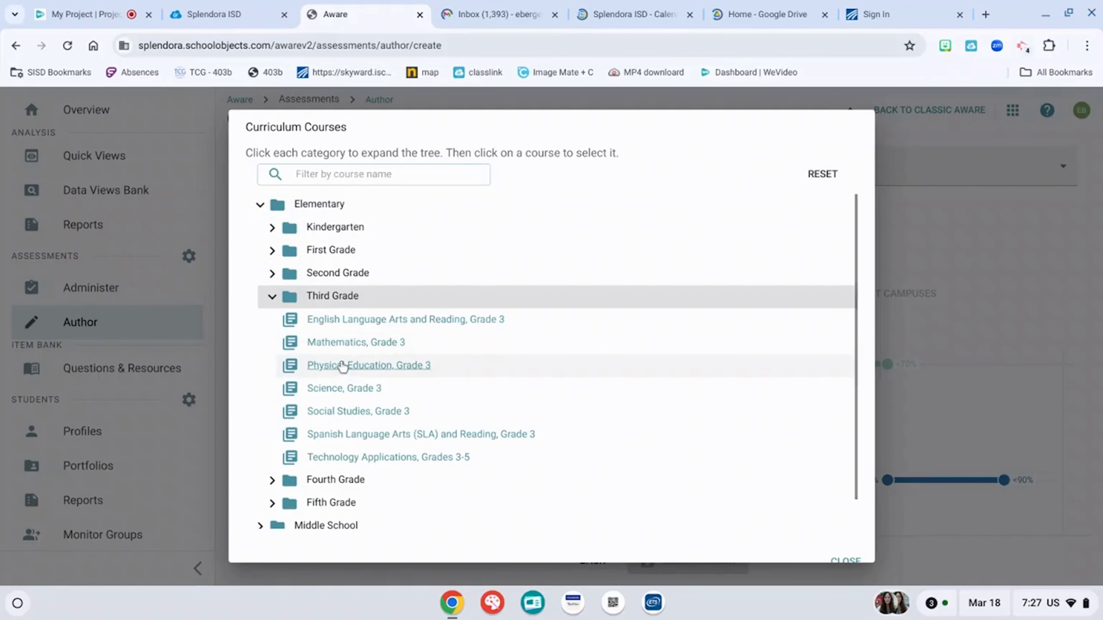
left_click(338, 344)
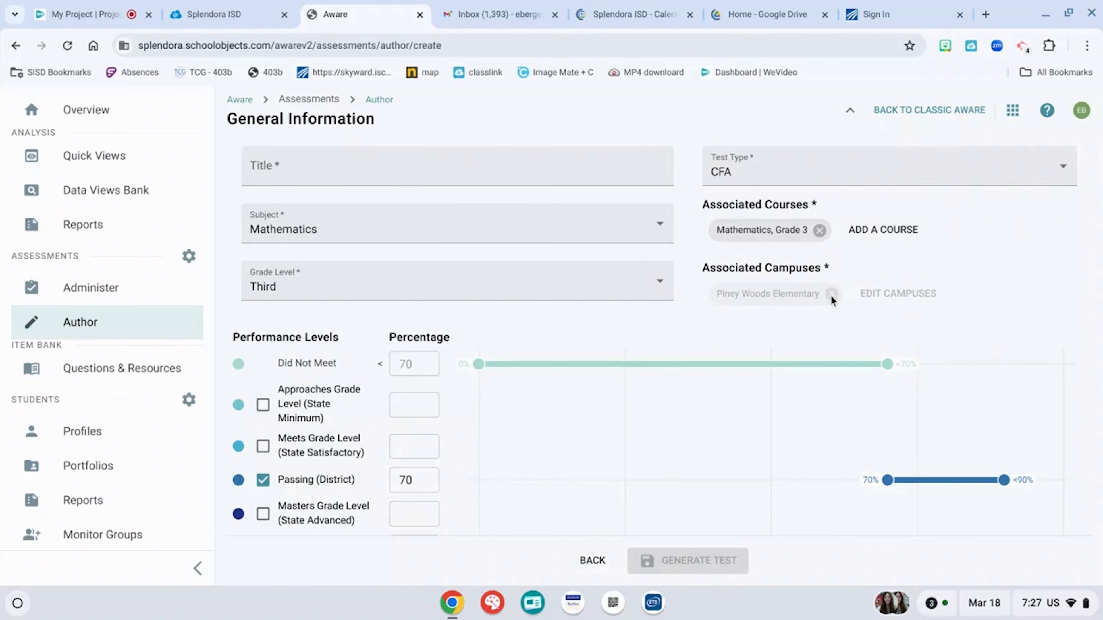
scroll(827, 299, "down", 2)
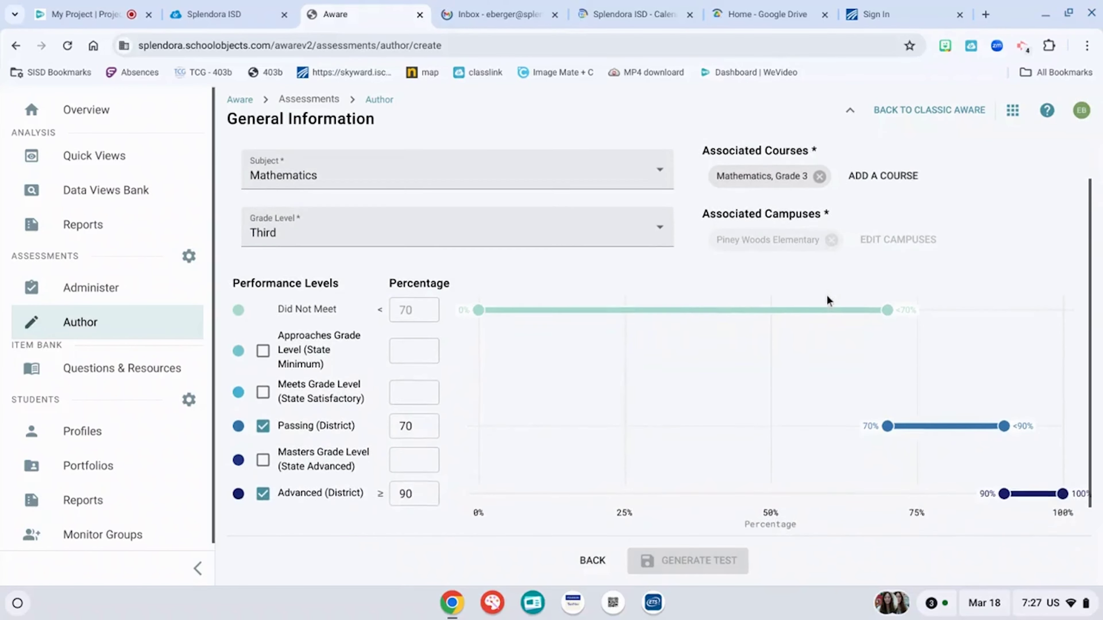
scroll(610, 252, "up", 2)
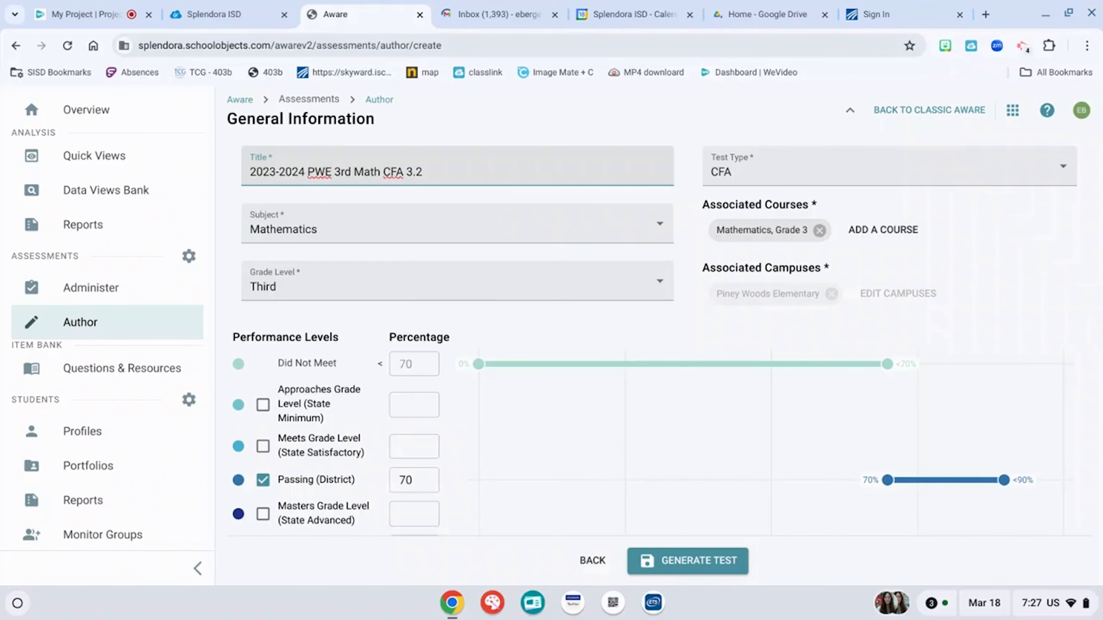
left_click(700, 557)
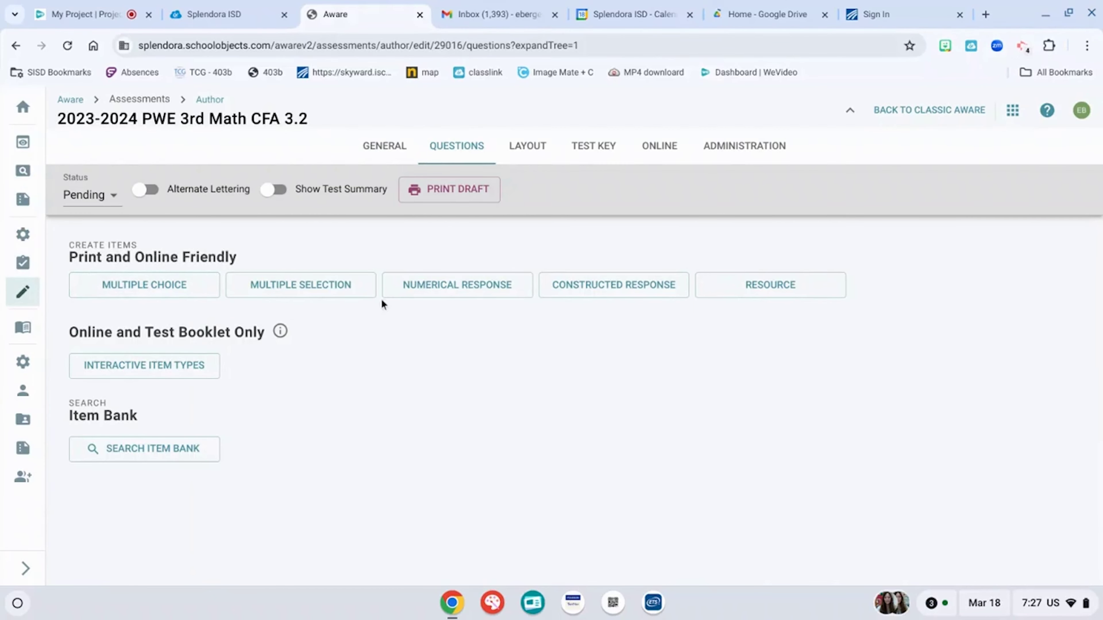
Create a multiple-choice question 'What is 4x5?' with first answer 20
left_click(154, 300)
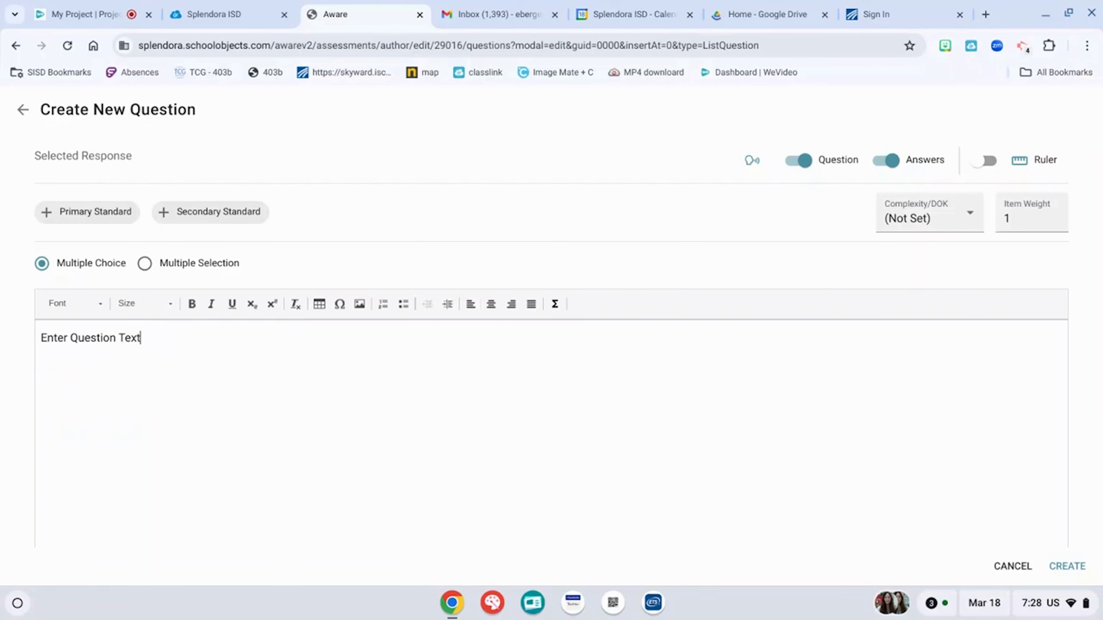
key("BackSpace")
key("BackSpace")
key("BackSpace")
key("BackSpace")
key("BackSpace")
key("BackSpace")
key("BackSpace")
key("BackSpace")
key("BackSpace")
key("BackSpace")
key("BackSpace")
key("BackSpace")
key("BackSpace")
key("BackSpace")
key("BackSpace")
key("BackSpace")
key("BackSpace")
key("BackSpace")
key("BackSpace")
type("What is")
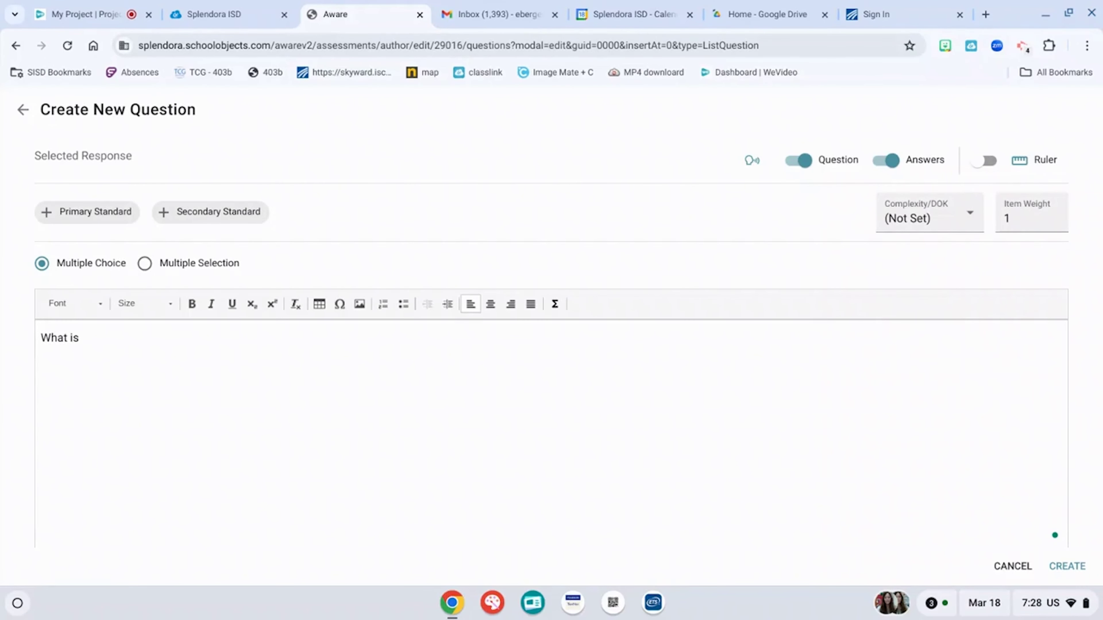
type(" 4x5?")
key("Tab")
key("BackSpace")
key("BackSpace")
key("BackSpace")
key("BackSpace")
key("BackSpace")
key("BackSpace")
key("BackSpace")
key("BackSpace")
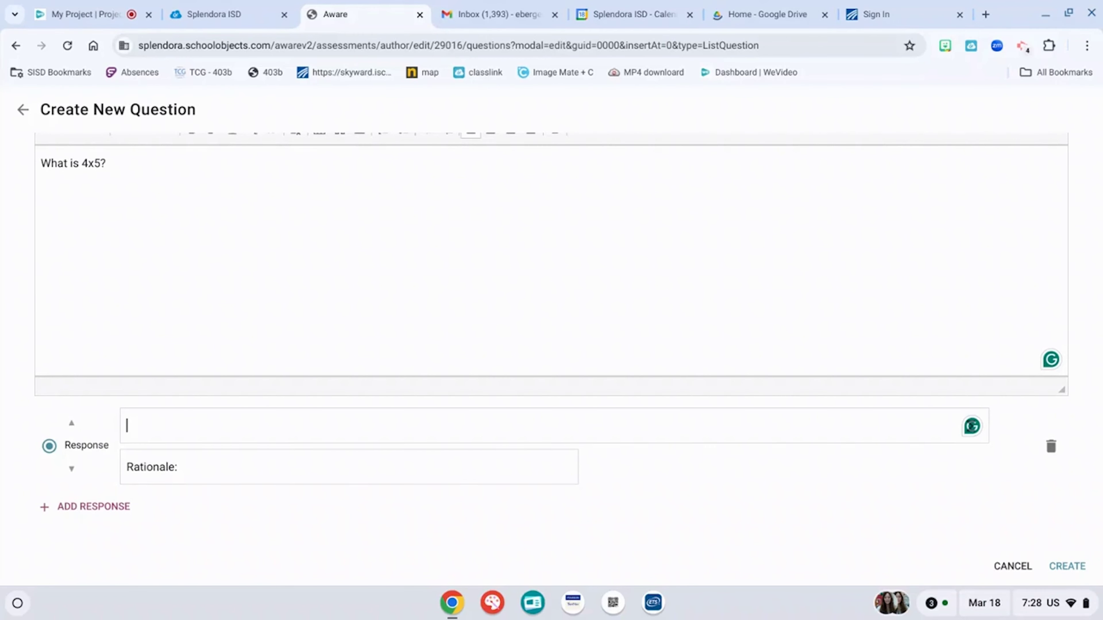
type("20")
Add answer choices 13 and 200 and save the question
left_click(79, 517)
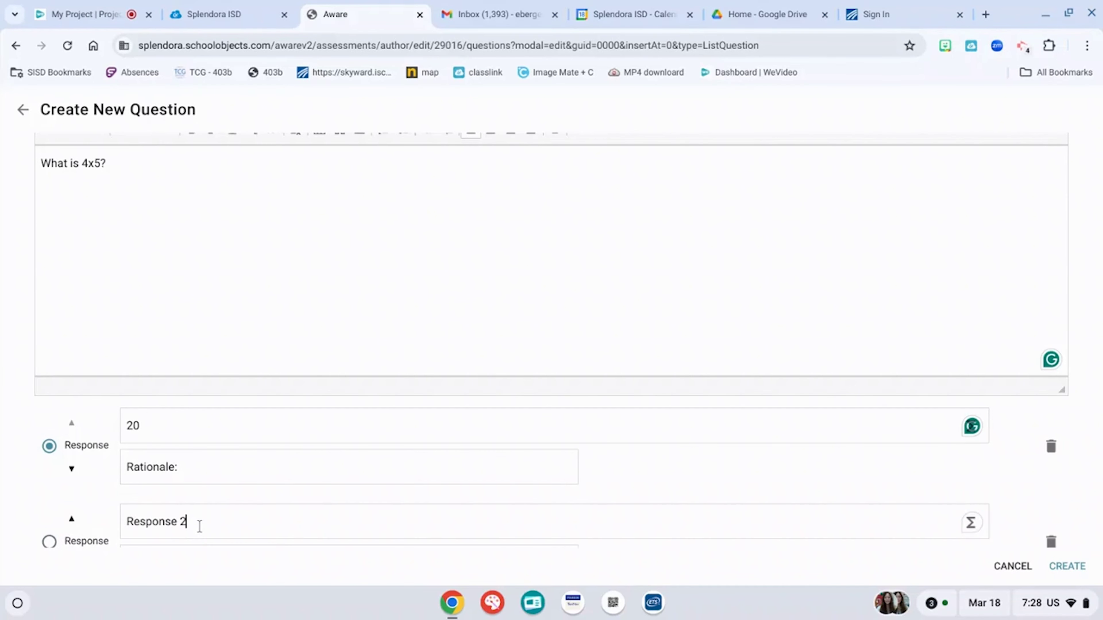
key("BackSpace")
key("BackSpace")
key("BackSpace")
key("BackSpace")
key("BackSpace")
key("BackSpace")
key("BackSpace")
key("BackSpace")
type("13")
scroll(94, 520, "down", 2)
left_click(91, 507)
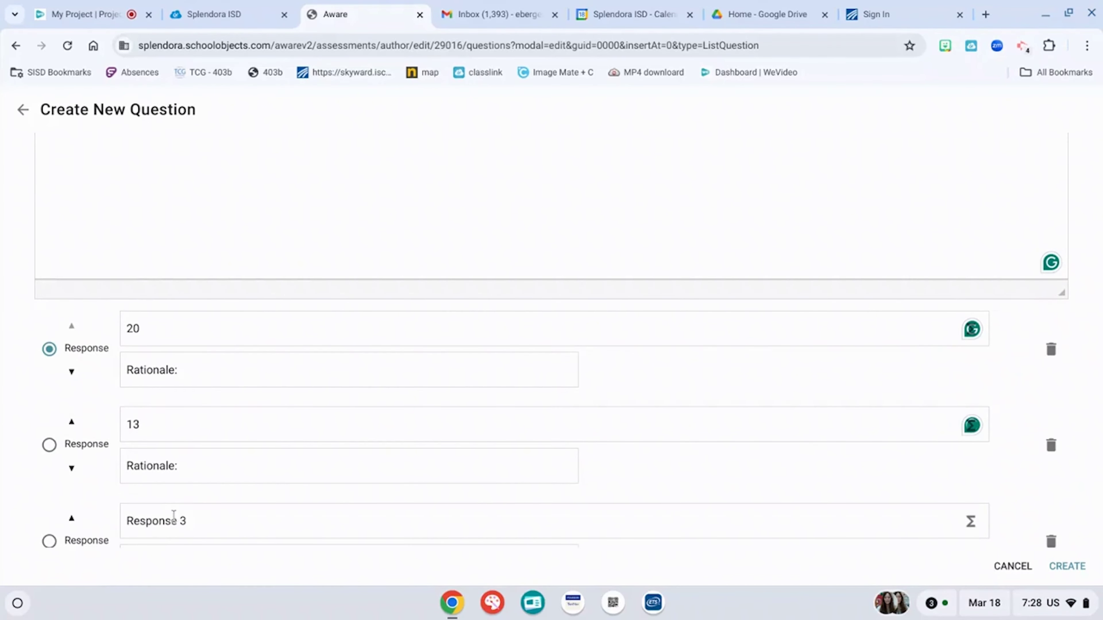
key("BackSpace")
key("BackSpace")
key("BackSpace")
key("BackSpace")
key("BackSpace")
key("BackSpace")
key("BackSpace")
key("BackSpace")
key("BackSpace")
key("BackSpace")
type("200")
scroll(204, 524, "down", 2)
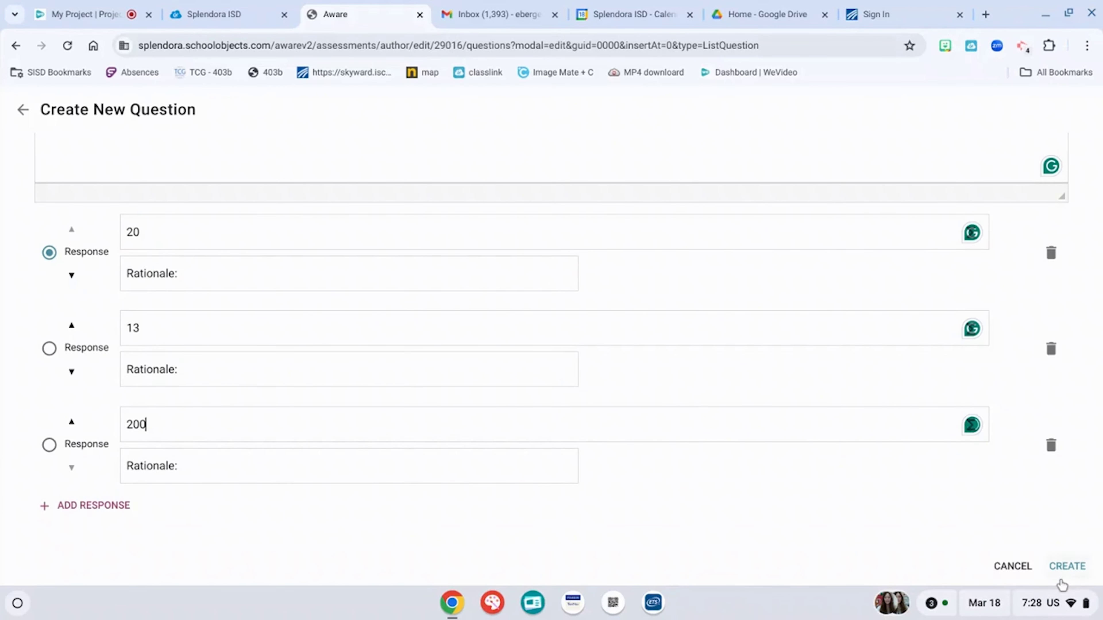
left_click(1064, 566)
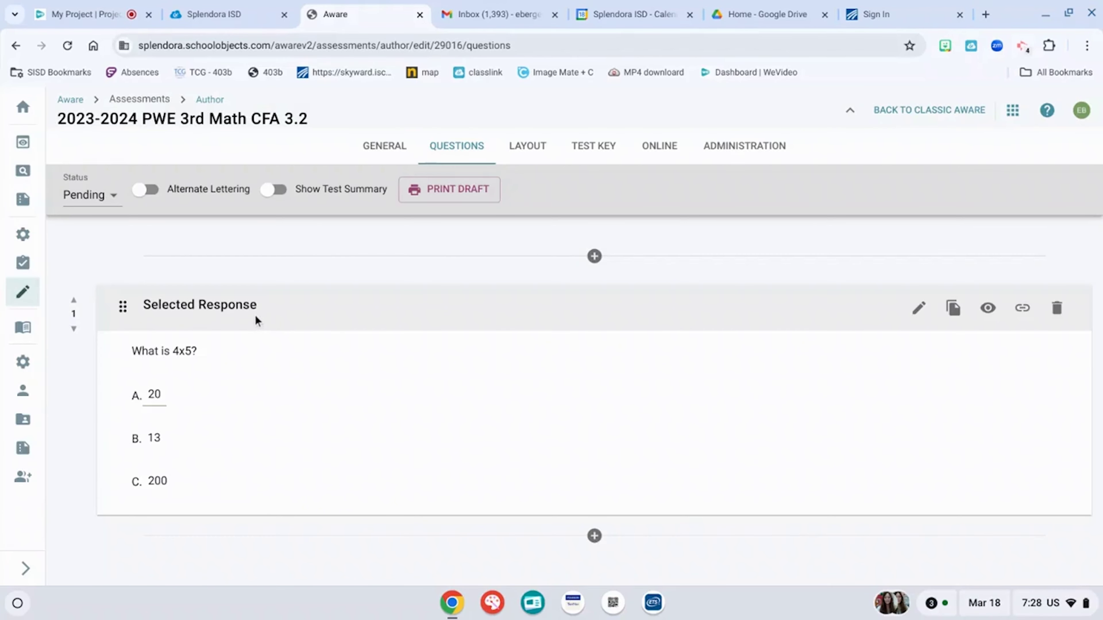
Set the assessment status to Active and go to its Administration settings
scroll(221, 346, "down", 1)
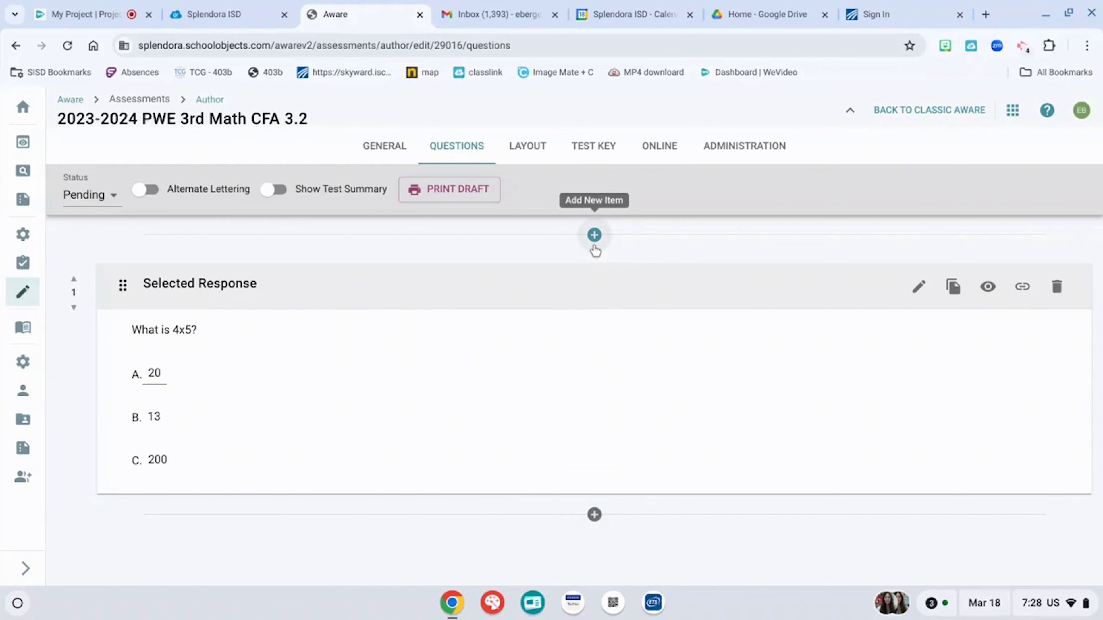
scroll(595, 251, "up", 1)
scroll(594, 256, "down", 1)
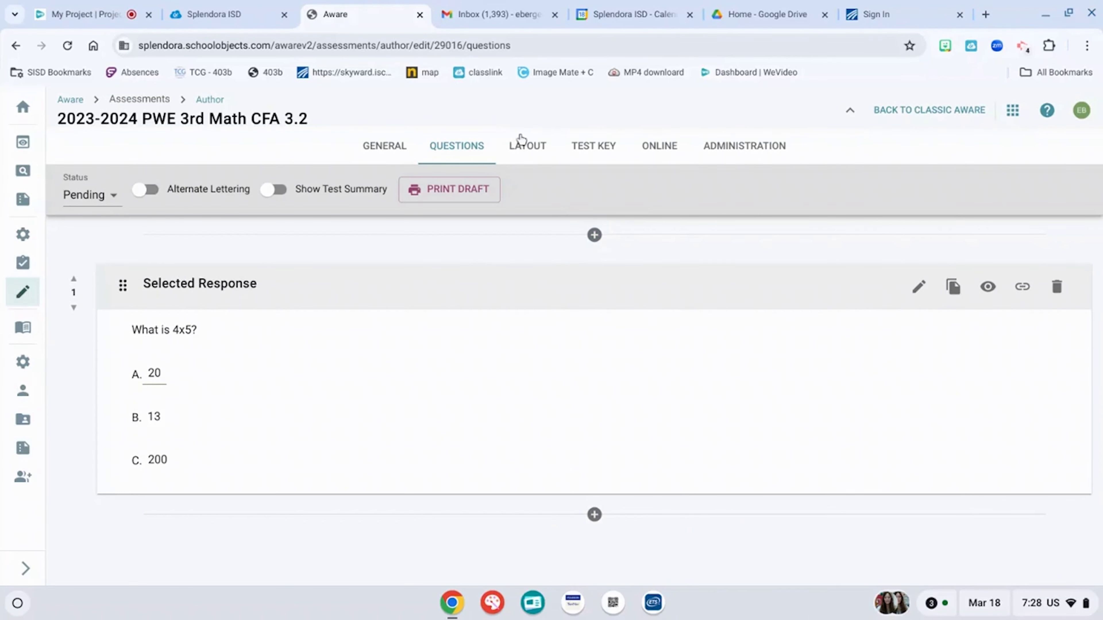
left_click(113, 198)
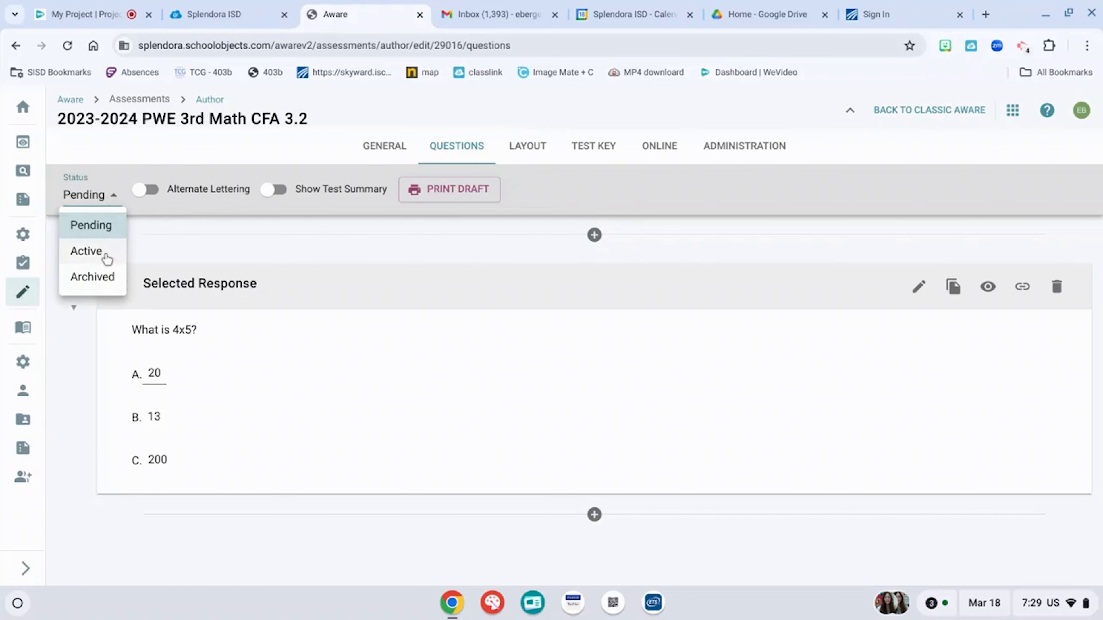
left_click(87, 251)
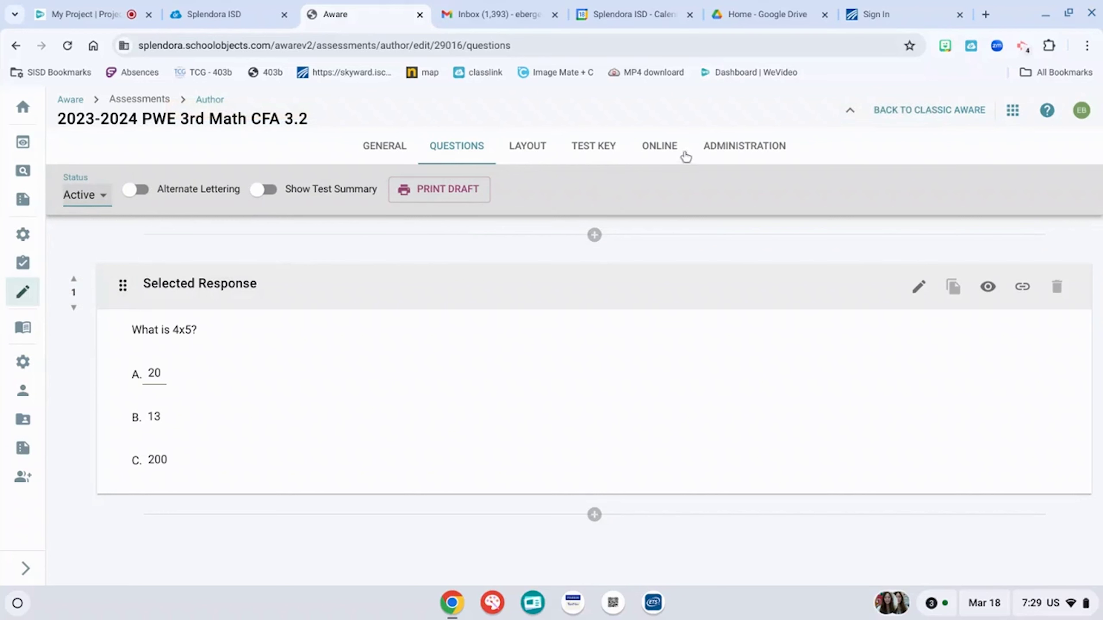
left_click(719, 147)
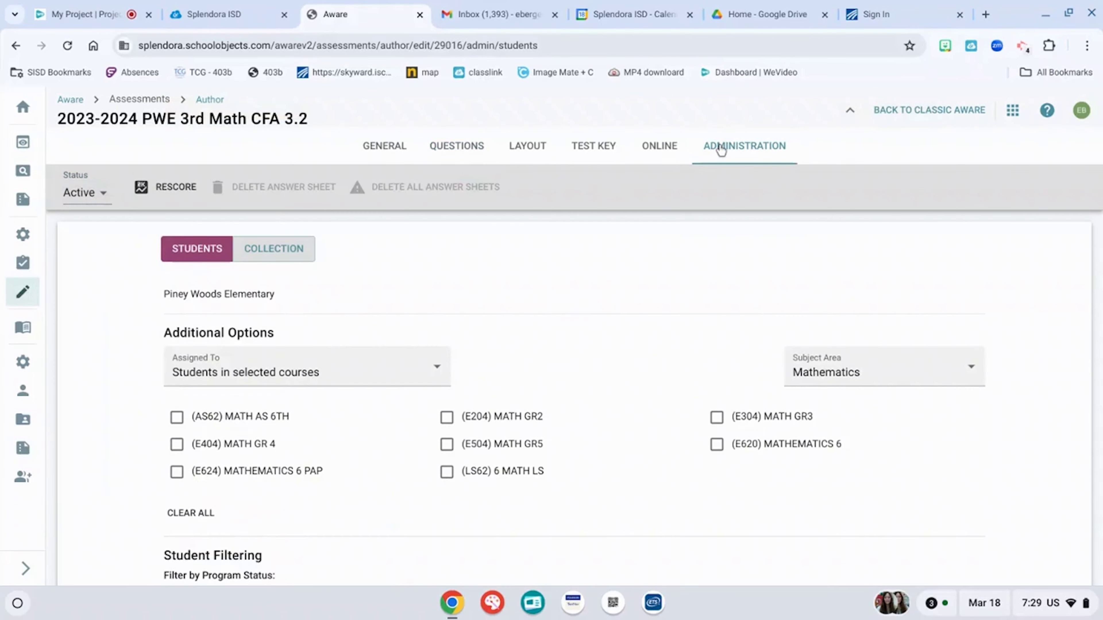
Assign the assessment to students in the (E304) MATH GR3 course
scroll(608, 308, "down", 3)
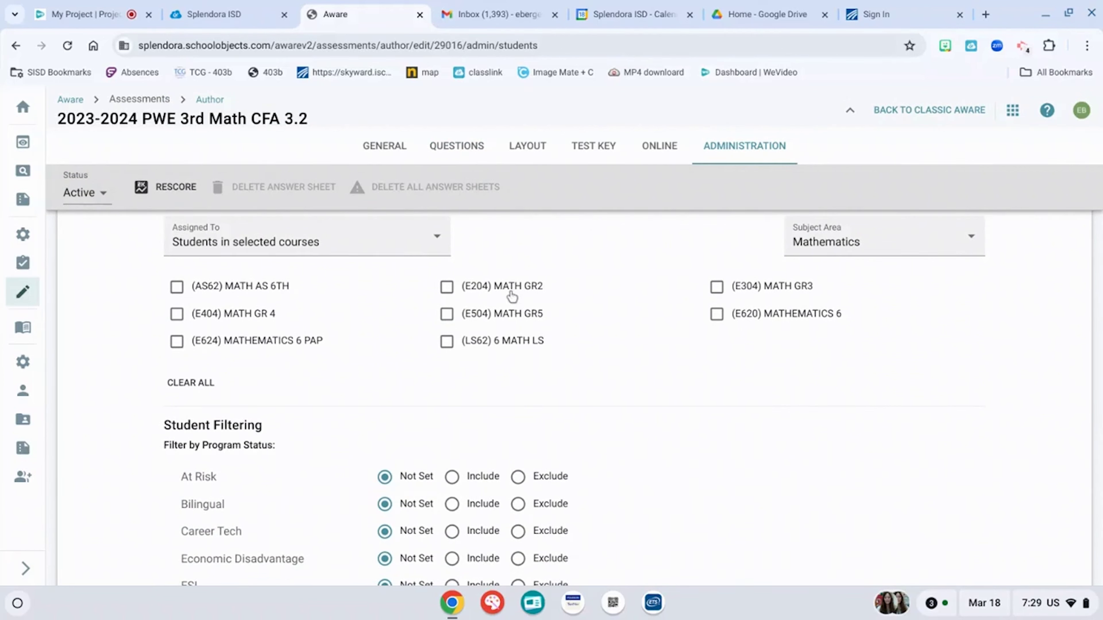
left_click(729, 291)
scroll(345, 291, "down", 10)
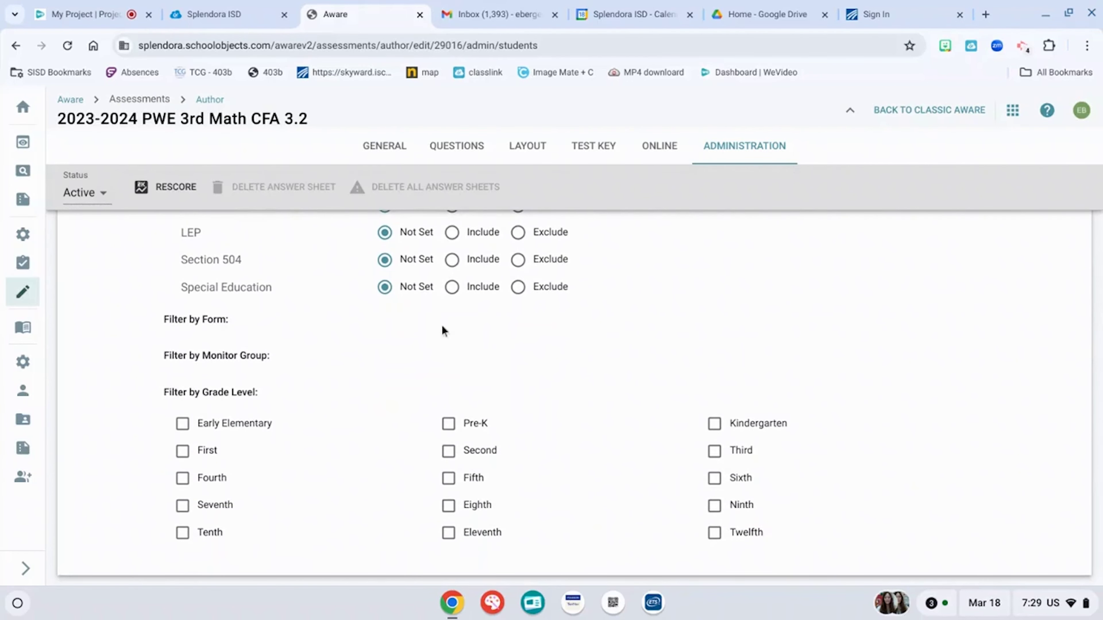
scroll(480, 292, "up", 8)
scroll(480, 293, "down", 8)
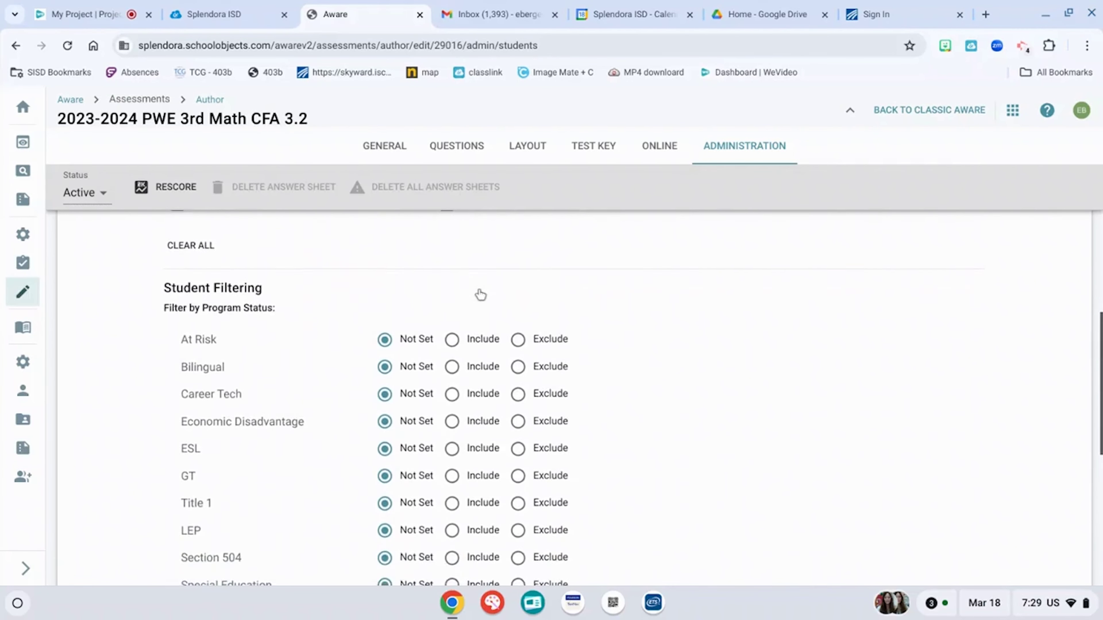
Include Section 504 and Special Education students and filter to Third grade
left_click(452, 280)
left_click(454, 310)
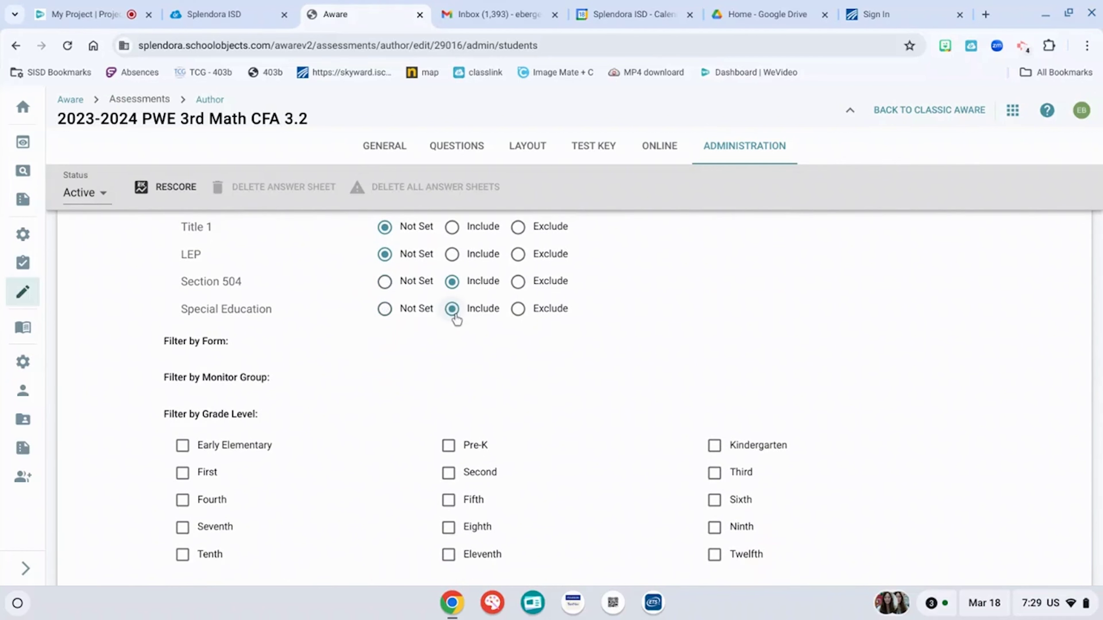
scroll(453, 318, "down", 1)
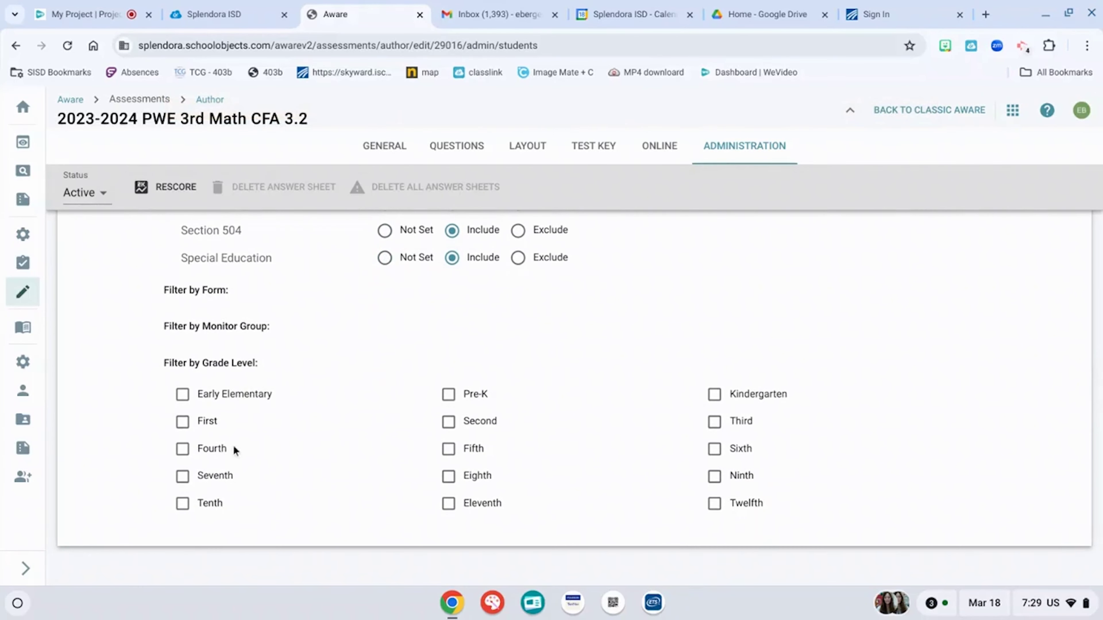
scroll(593, 474, "down", 1)
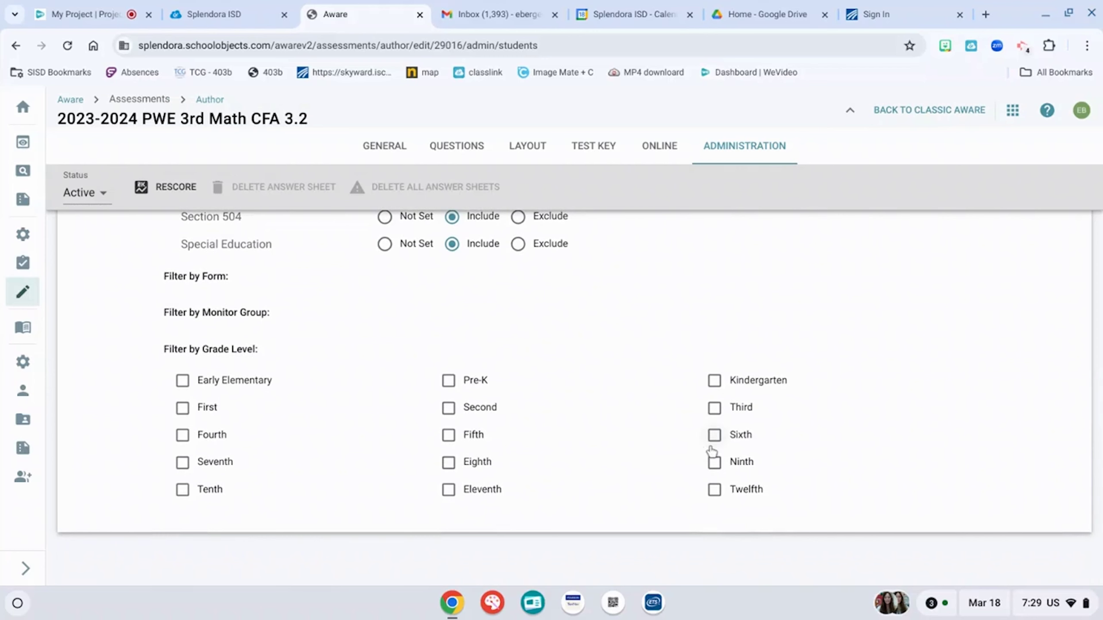
left_click(734, 415)
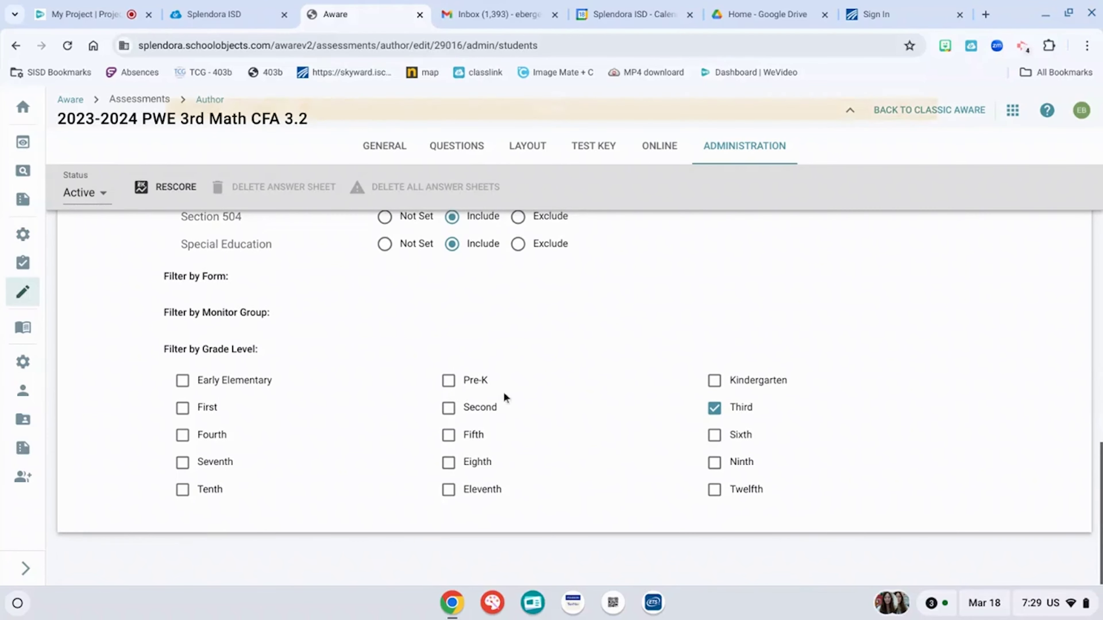
scroll(457, 382, "up", 12)
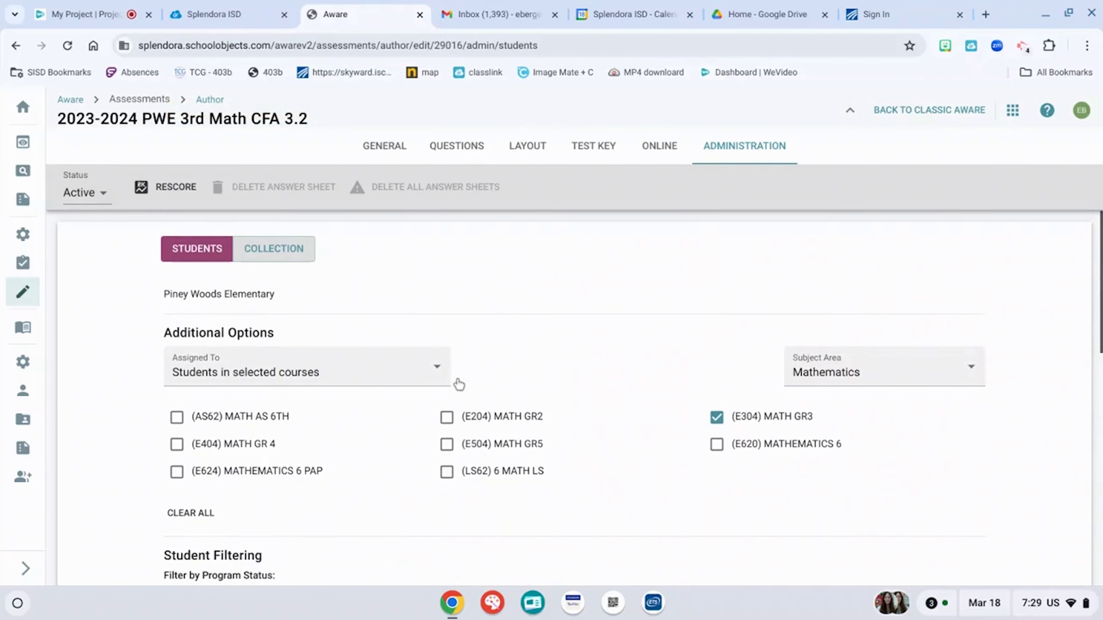
In the collection settings, change the end date to April 12, 2024
left_click(260, 247)
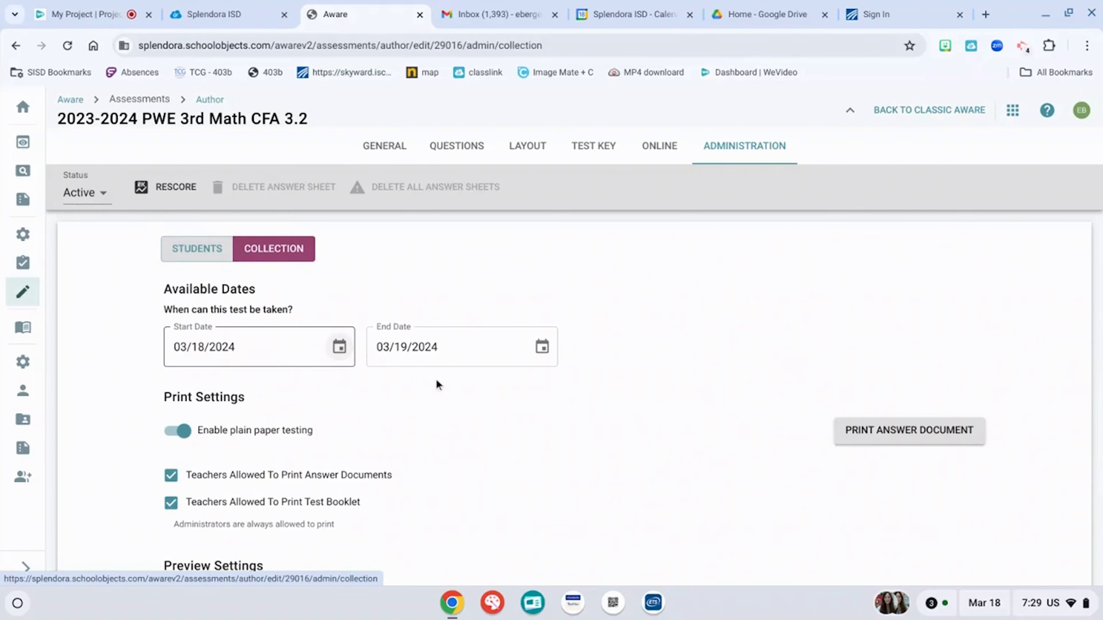
left_click(530, 356)
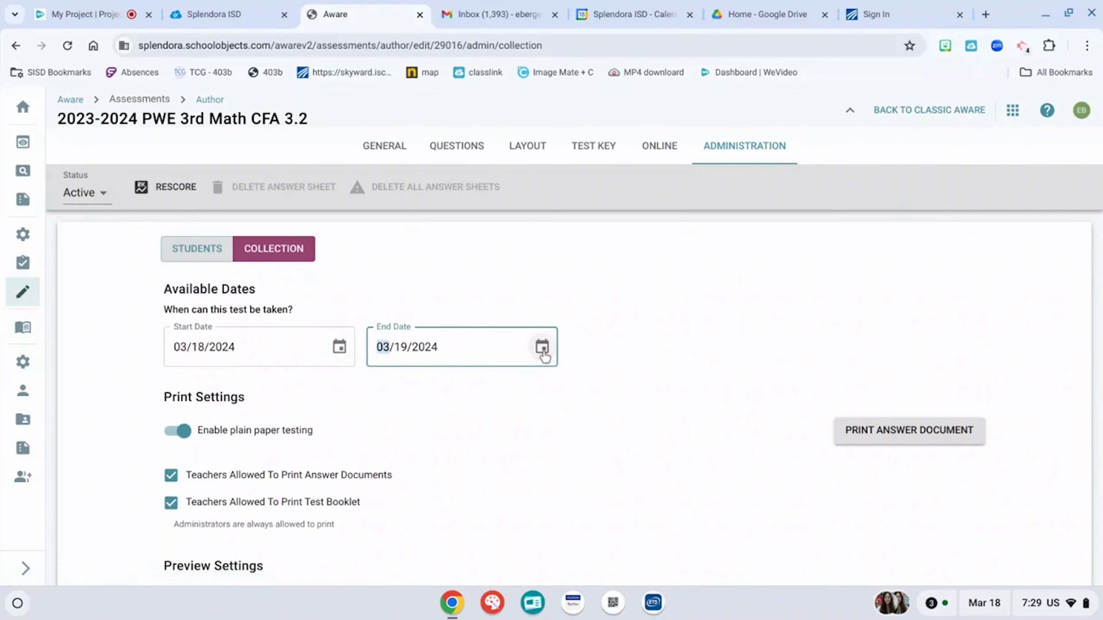
left_click(542, 350)
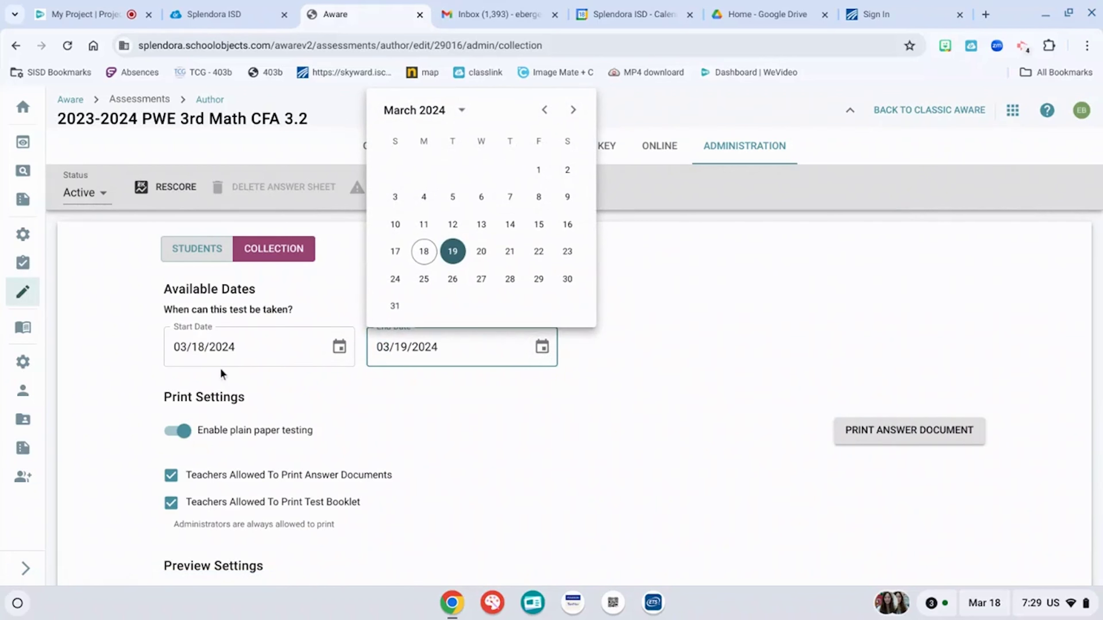
left_click(574, 110)
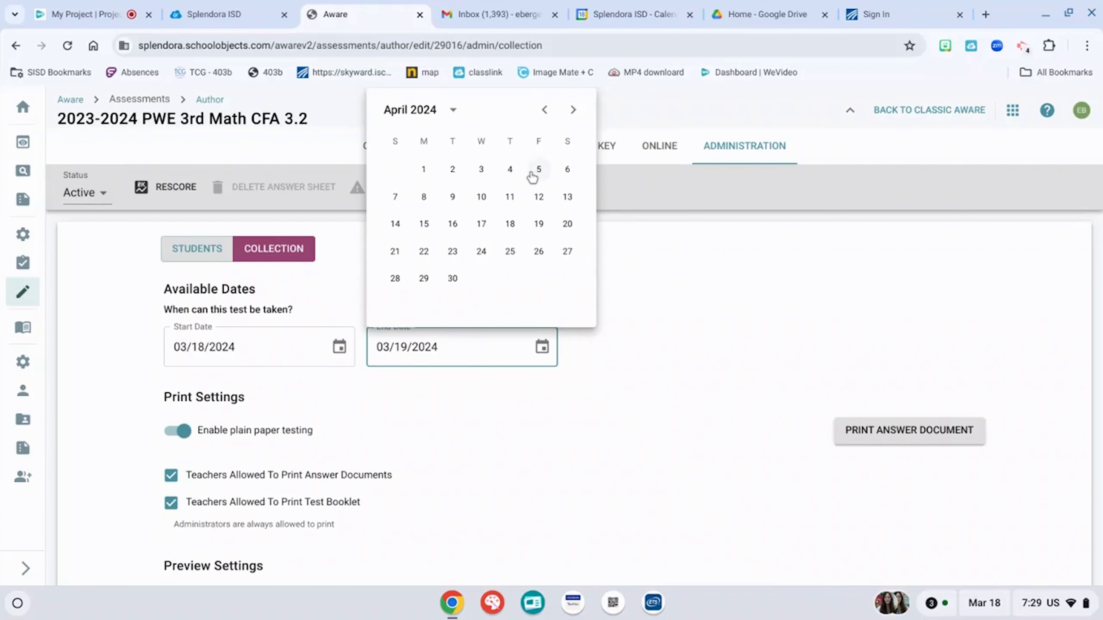
left_click(538, 198)
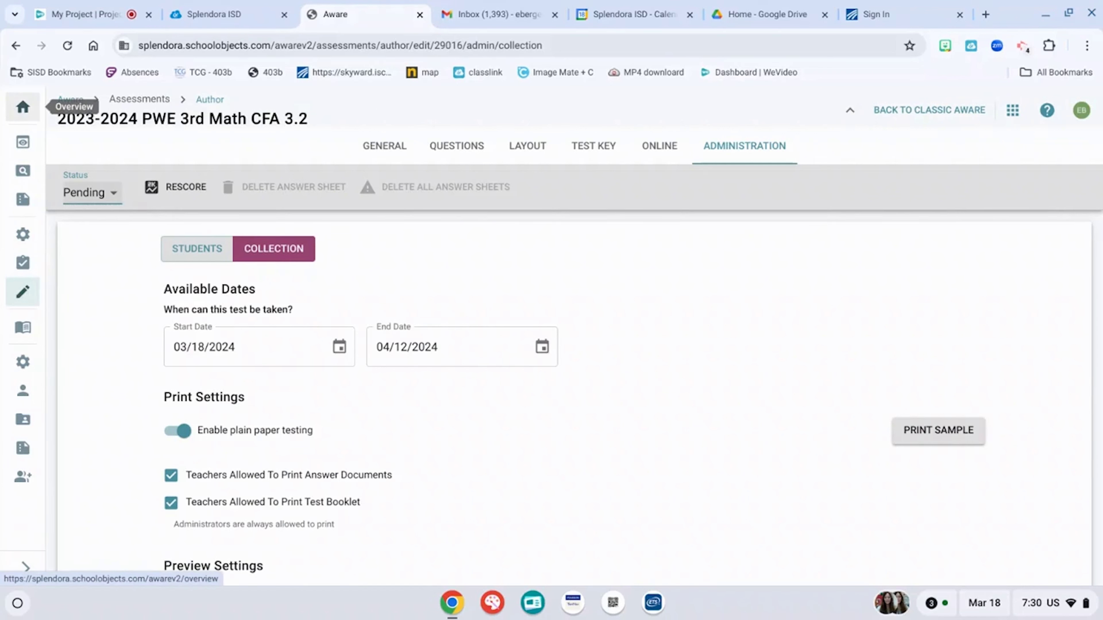
Return to the Overview page and choose to copy an existing assessment
left_click(23, 106)
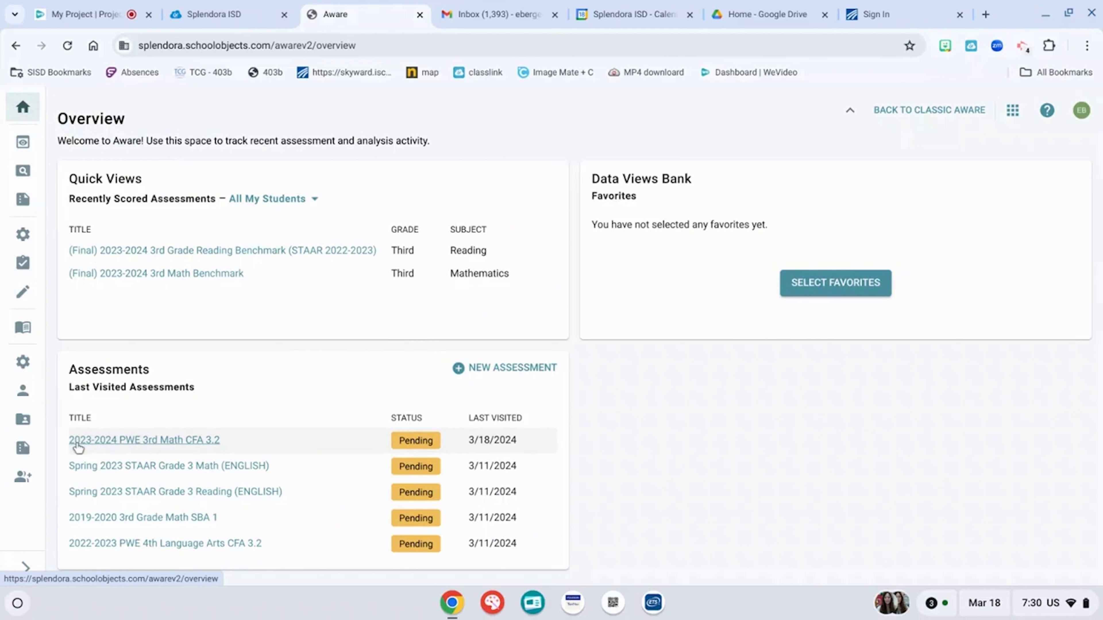
left_click(480, 371)
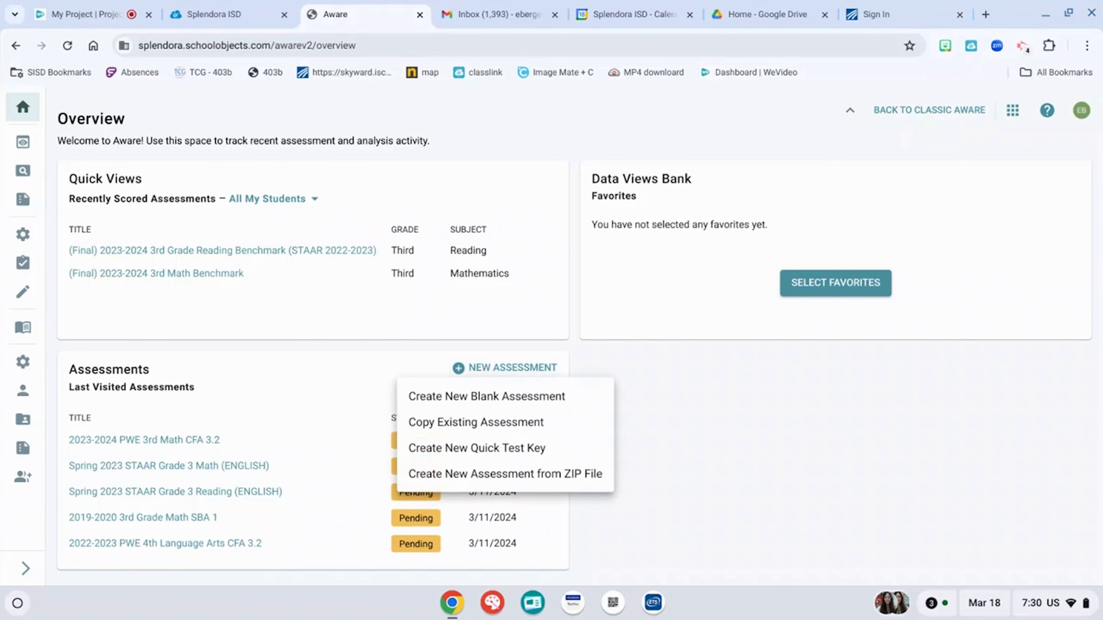
left_click(479, 427)
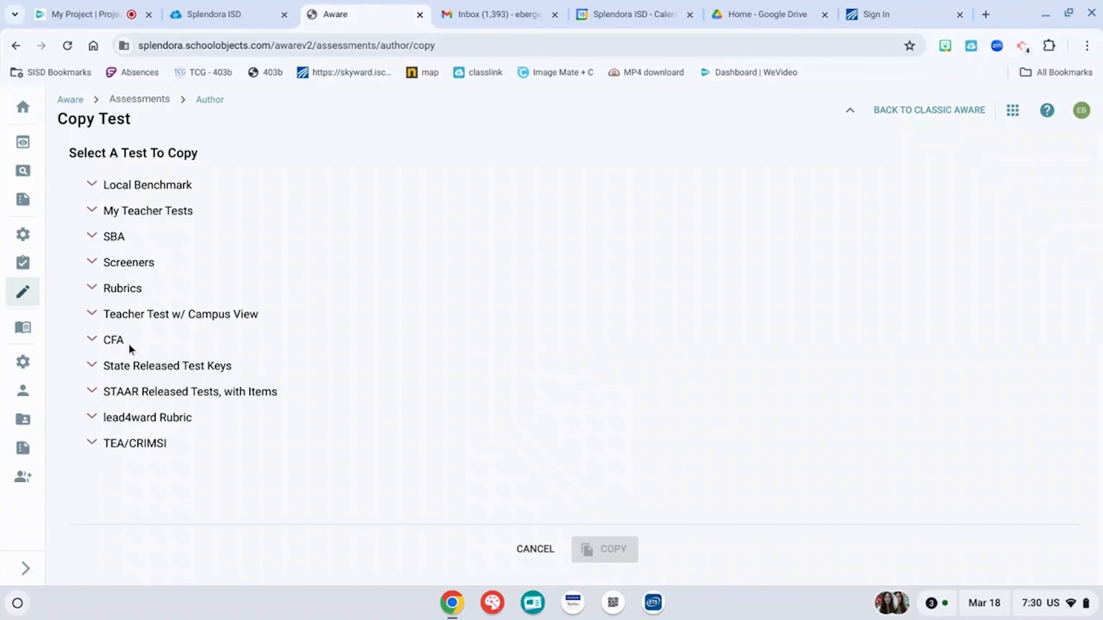
Browse CFA > 2023-2024 > Third > Mathematics and select 2023-2024 PWE 3rd Math CFA 3.2
left_click(119, 239)
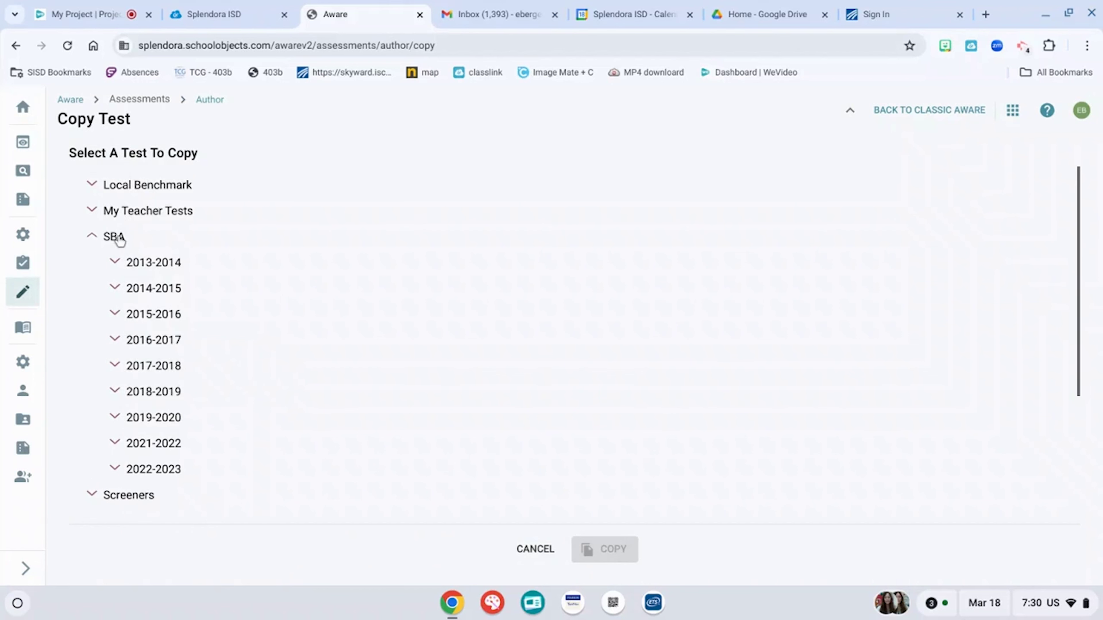
left_click(162, 189)
scroll(139, 309, "down", 10)
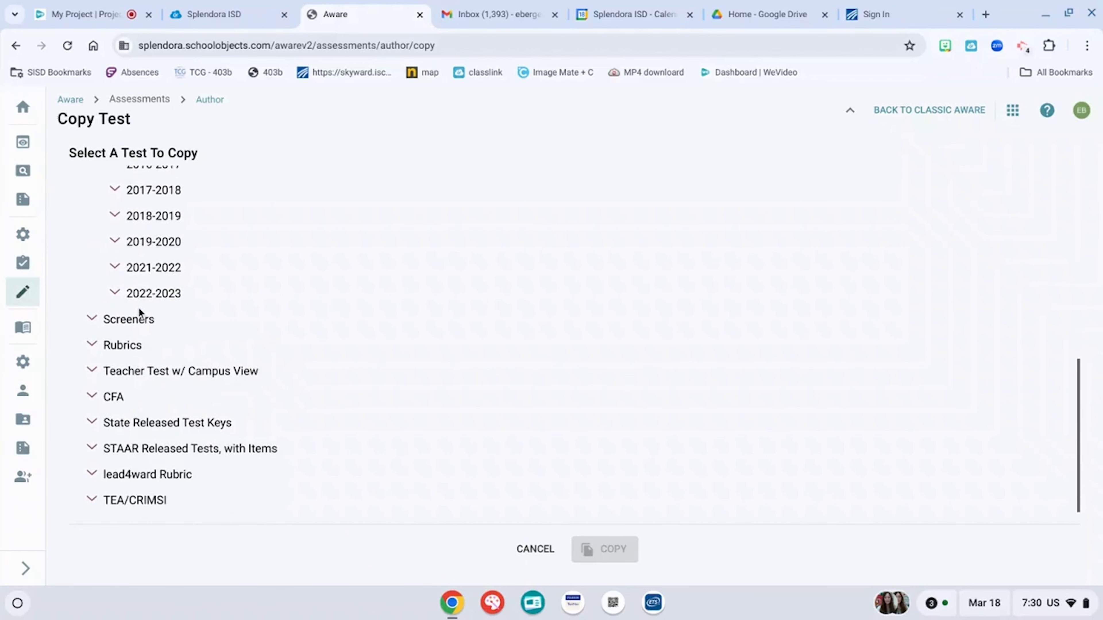
left_click(109, 400)
scroll(111, 403, "down", 2)
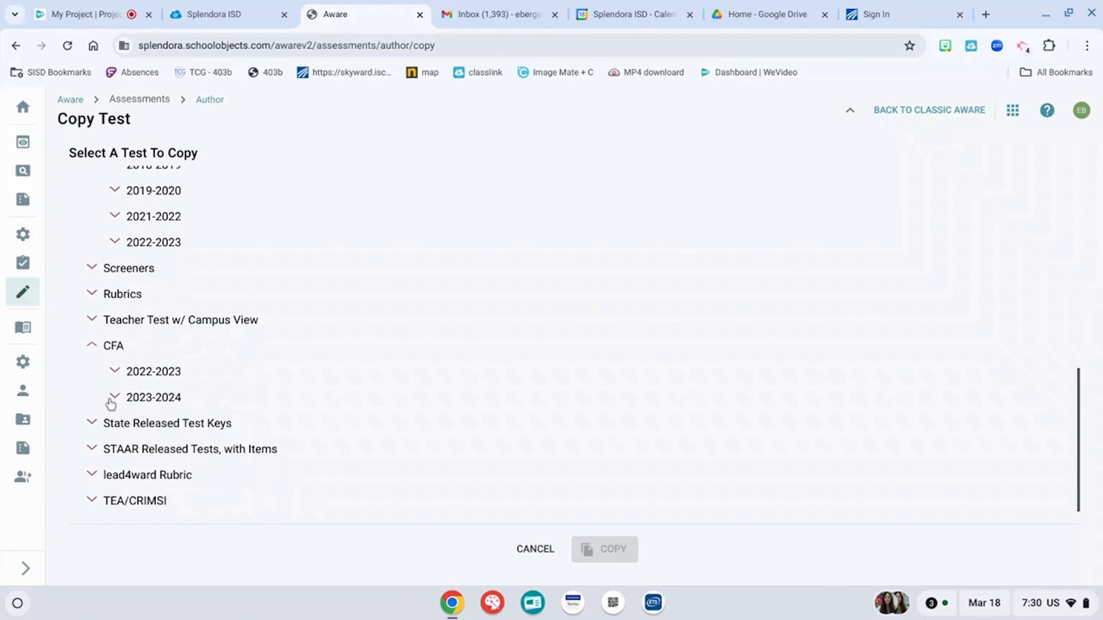
left_click(136, 400)
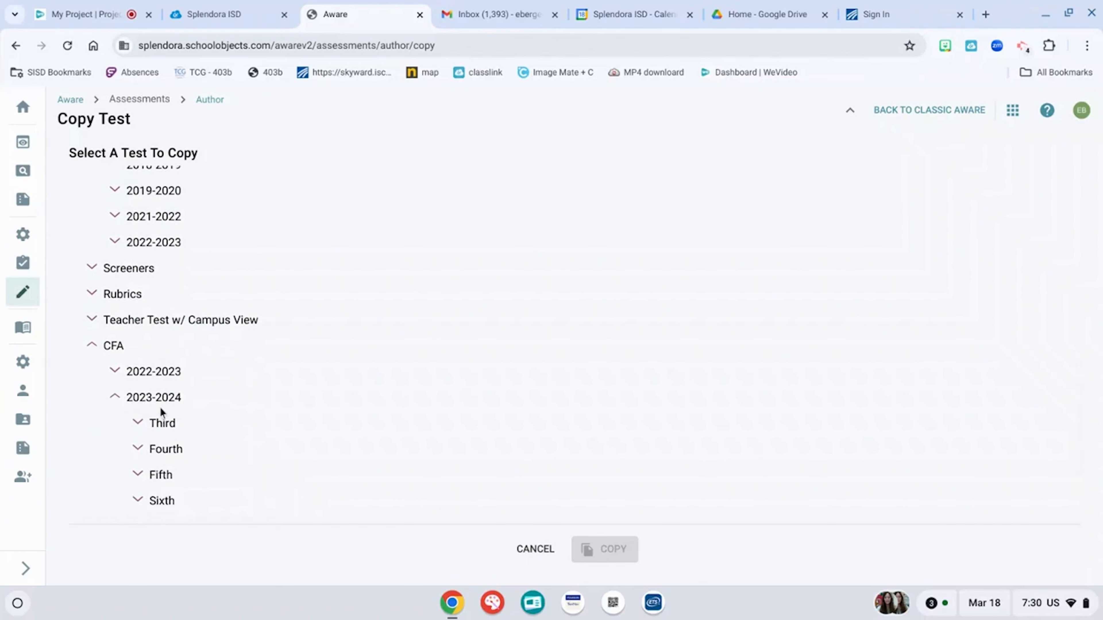
left_click(161, 428)
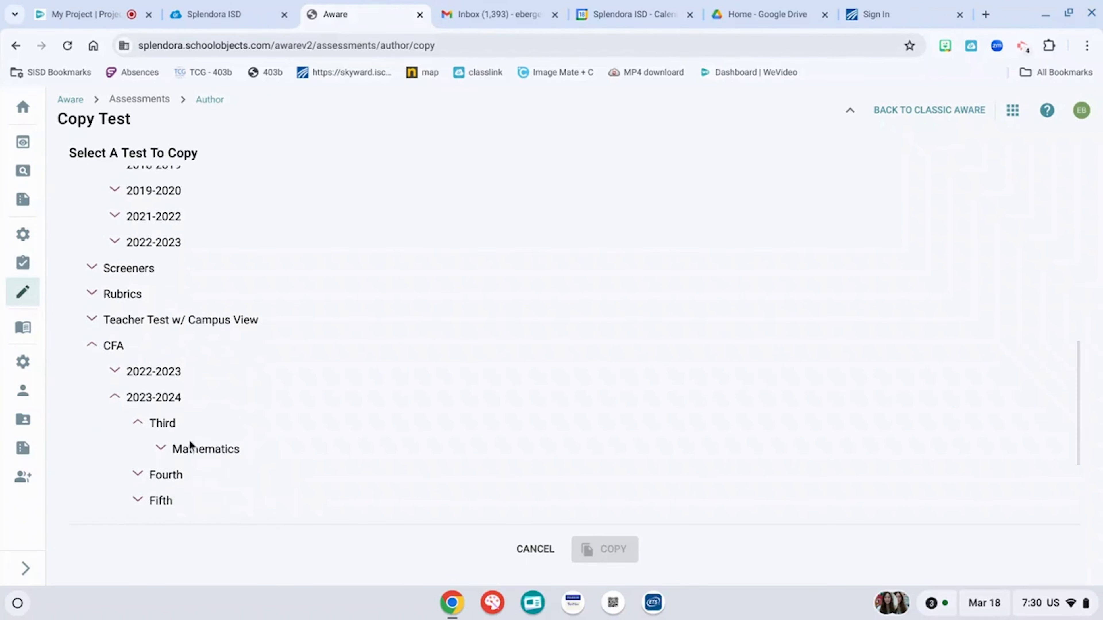
left_click(199, 449)
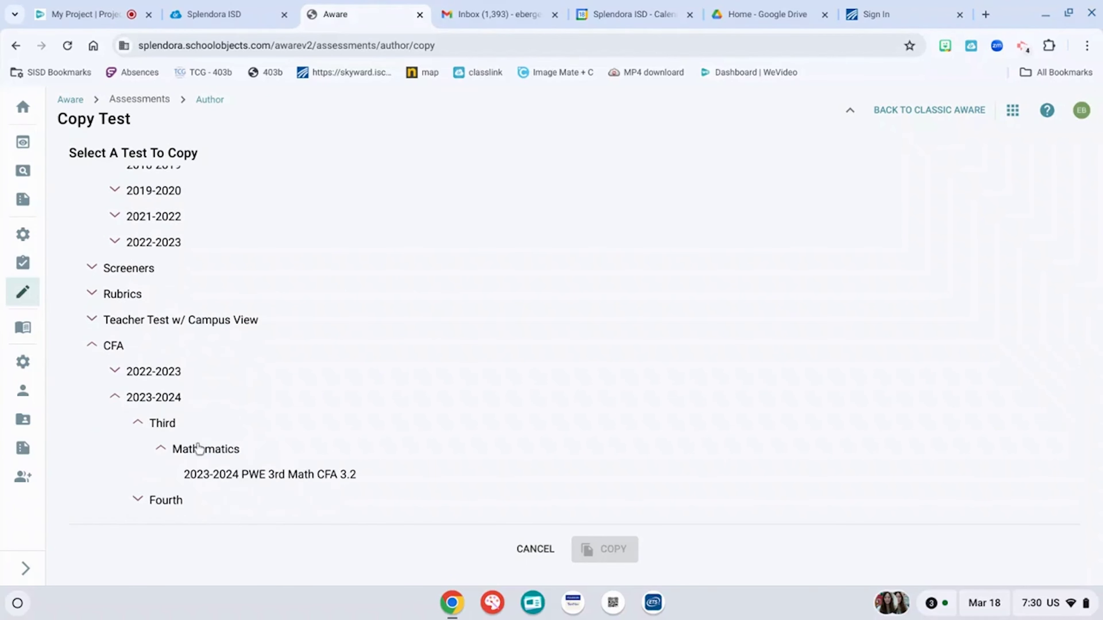
left_click(216, 478)
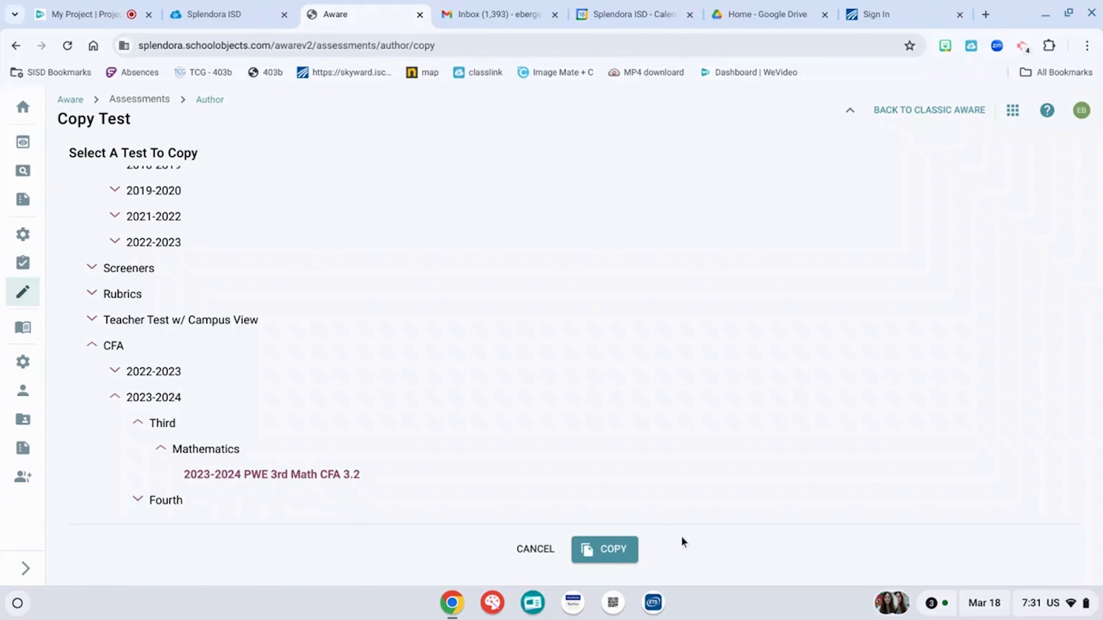
Copy the selected test, generate the duplicate, and view its Administration settings
left_click(587, 549)
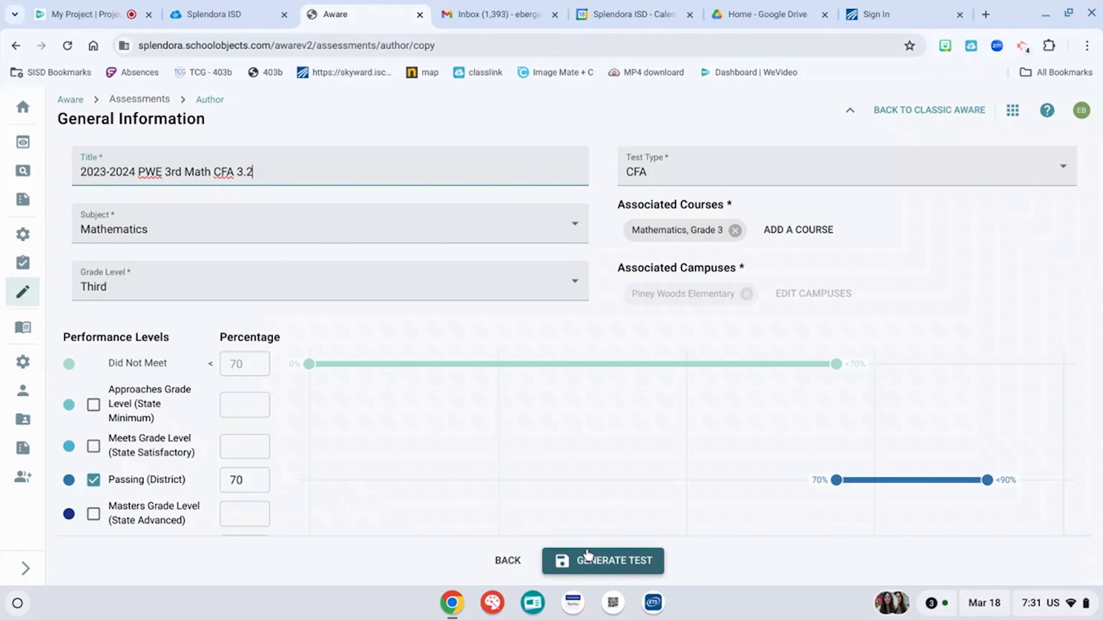
scroll(308, 301, "down", 2)
scroll(310, 301, "up", 2)
left_click(572, 560)
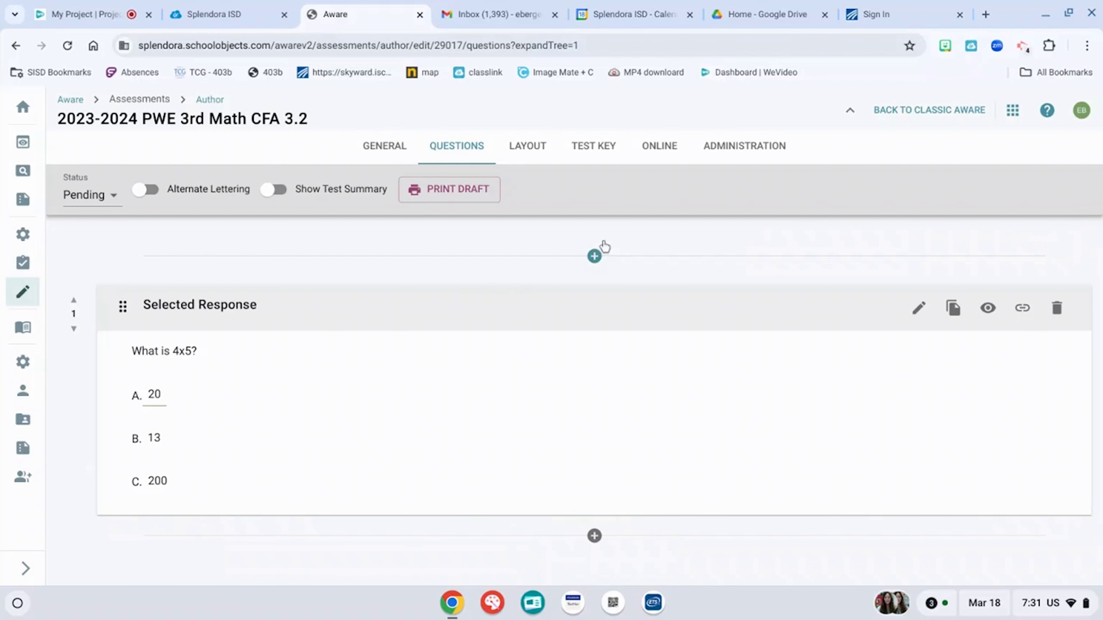
left_click(736, 154)
Review the copied test's collection settings, confirming available dates 03/18/2024 to 03/19/2024 and print options
scroll(366, 486, "down", 1)
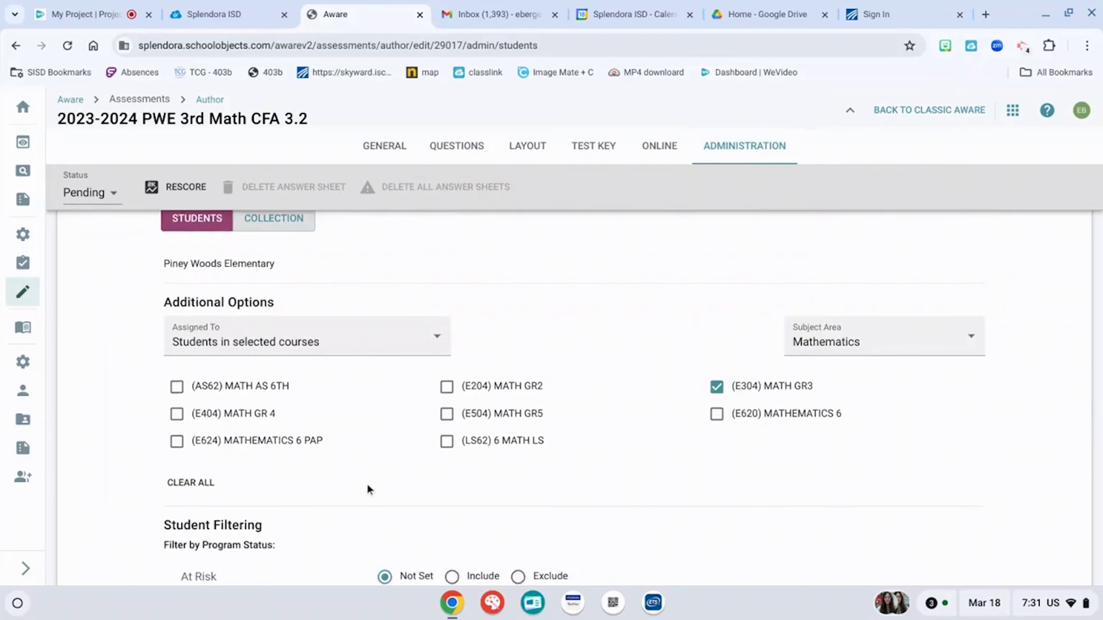
scroll(367, 486, "down", 10)
scroll(366, 485, "up", 10)
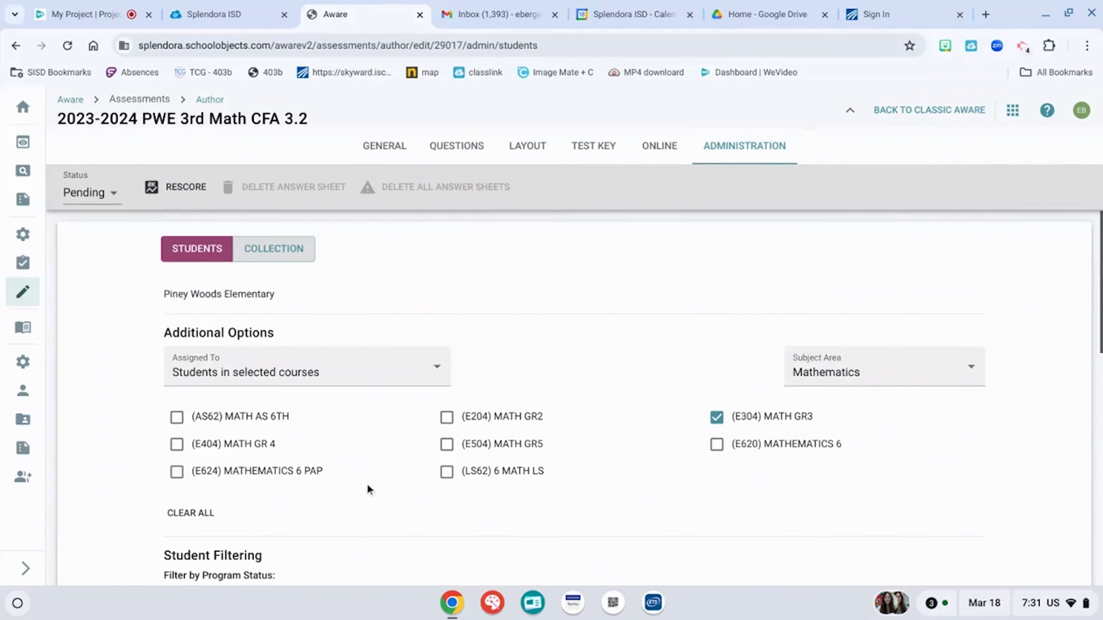
left_click(255, 257)
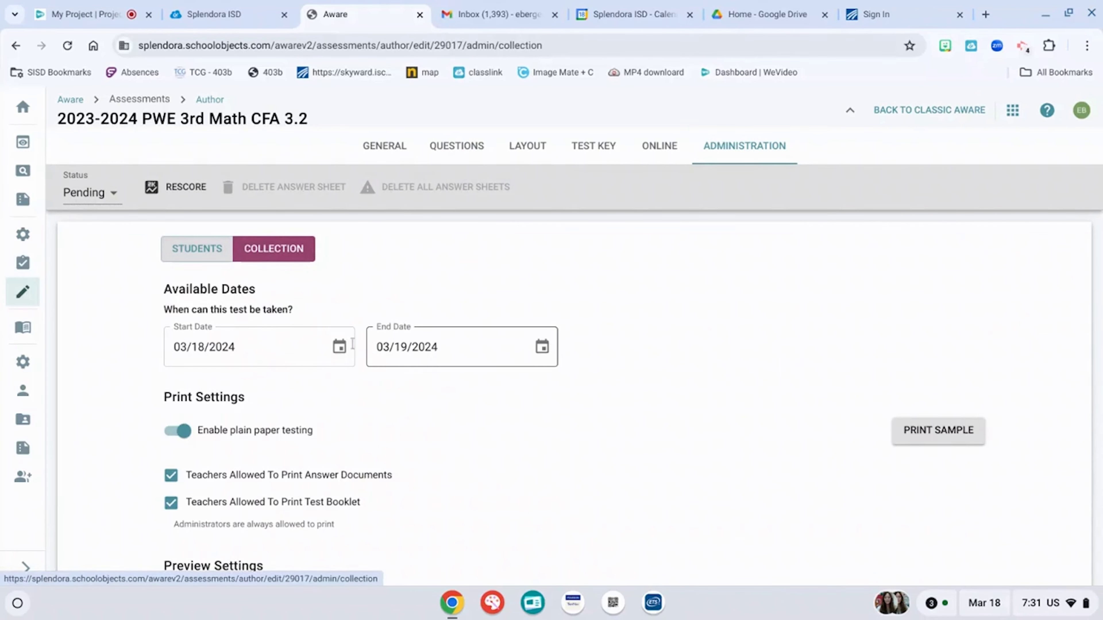
scroll(360, 382, "down", 1)
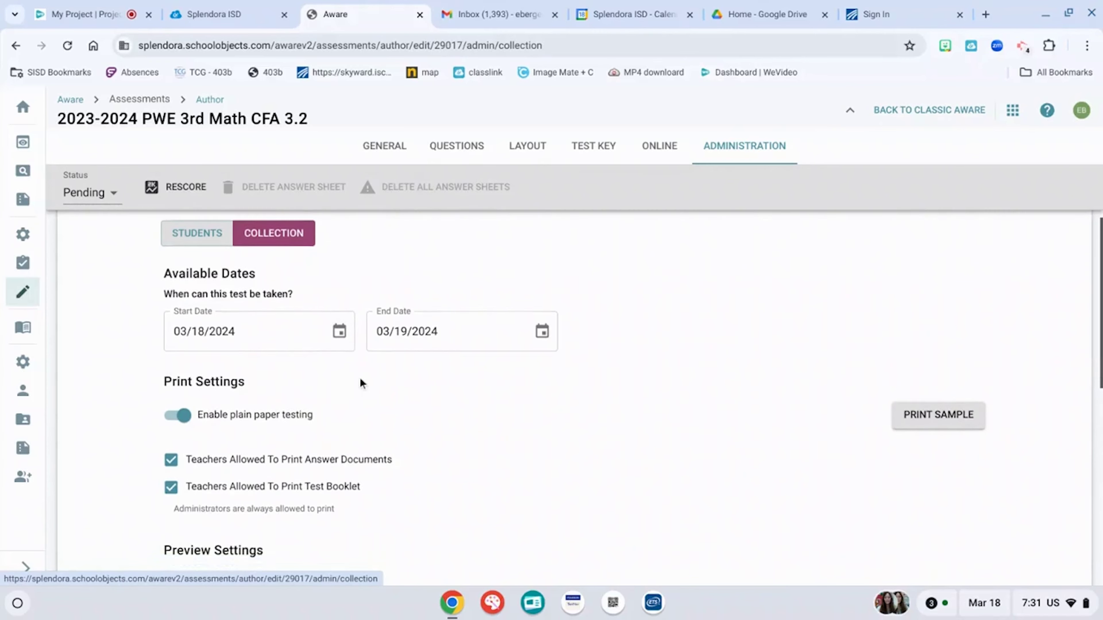
scroll(359, 377, "down", 10)
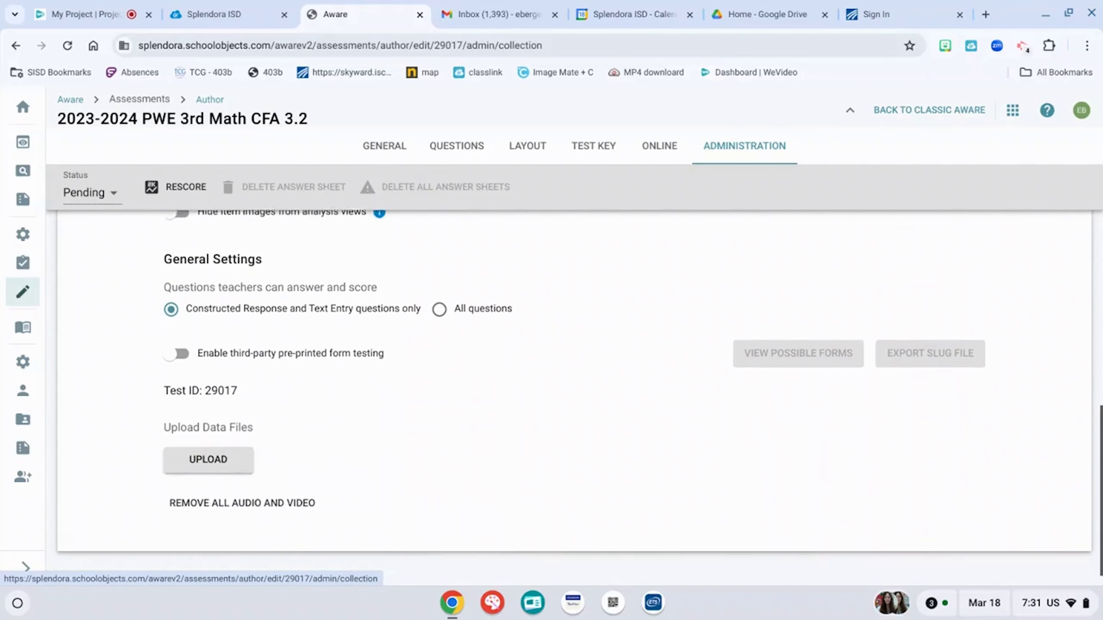
scroll(575, 382, "down", 1)
scroll(574, 383, "up", 12)
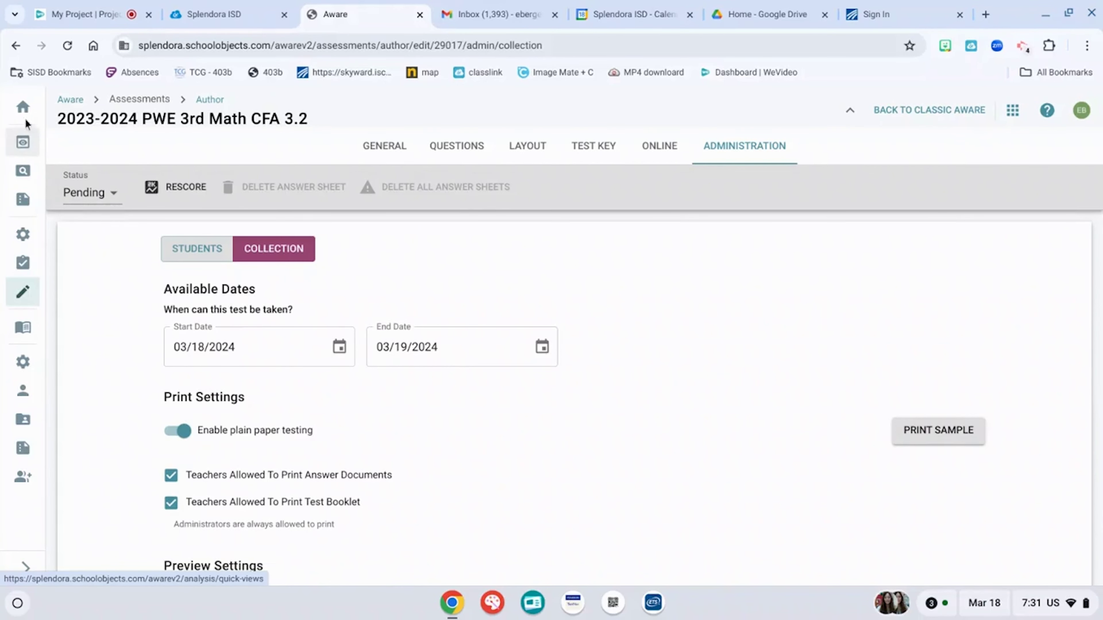
Go to the Overview page to see both Pending copies of 2023-2024 PWE 3rd Math CFA 3.2
left_click(23, 106)
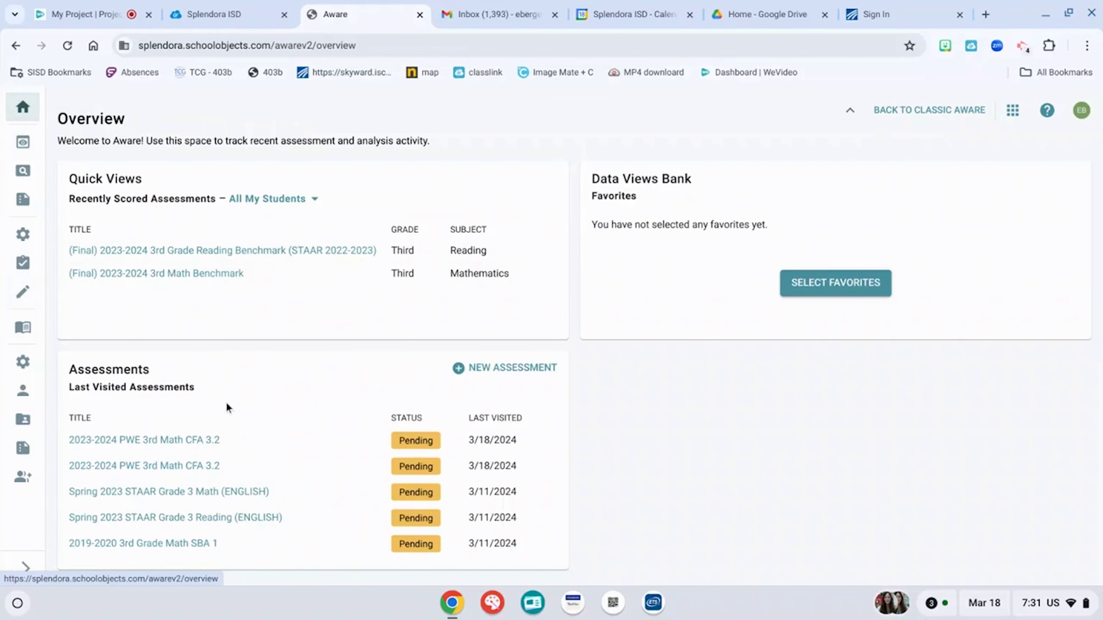